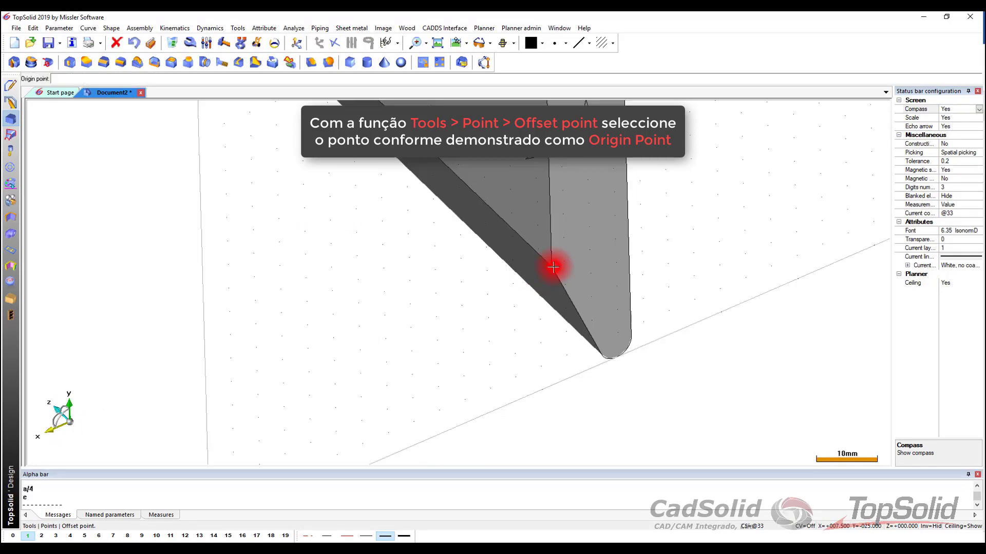
Step: Create an offset point at distance a/4 in the Y- direction from the profile corner where the lower slope begins, and place its dimension
left_click(552, 267)
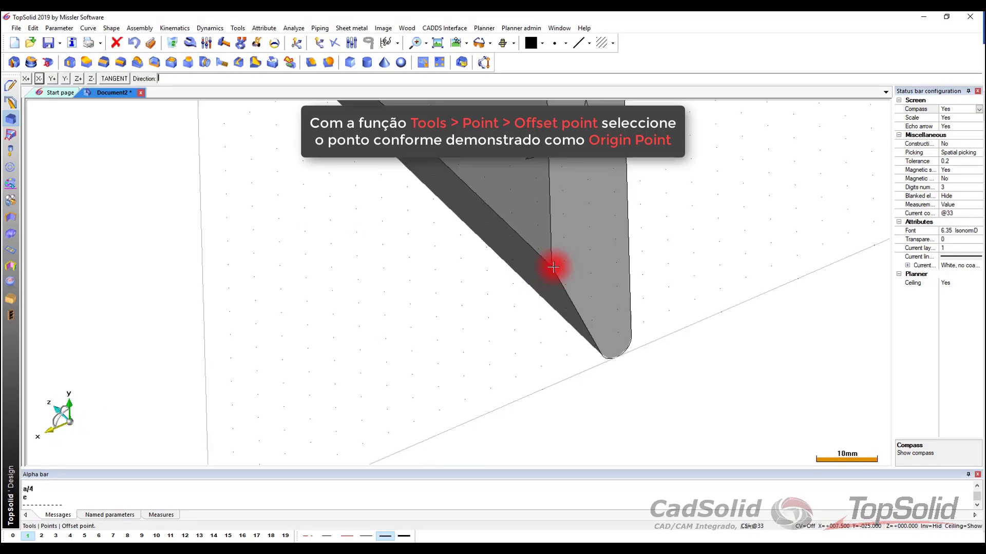
left_click(65, 78)
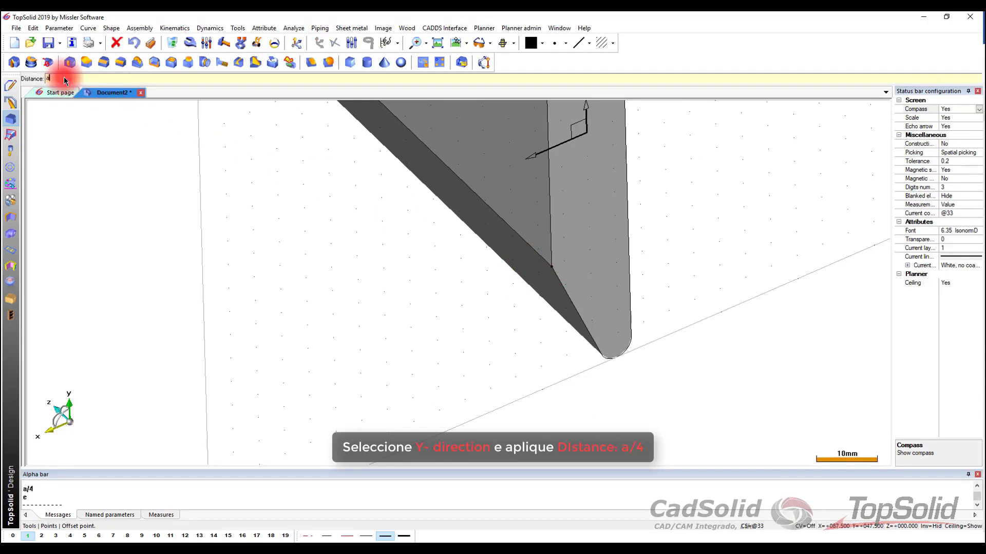
type("a/4")
key("Return")
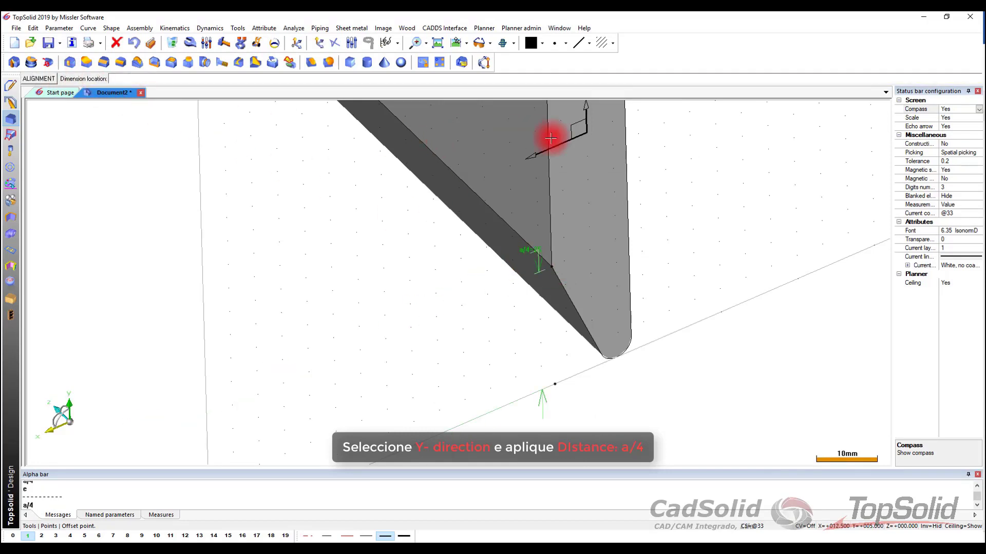
left_click(521, 308)
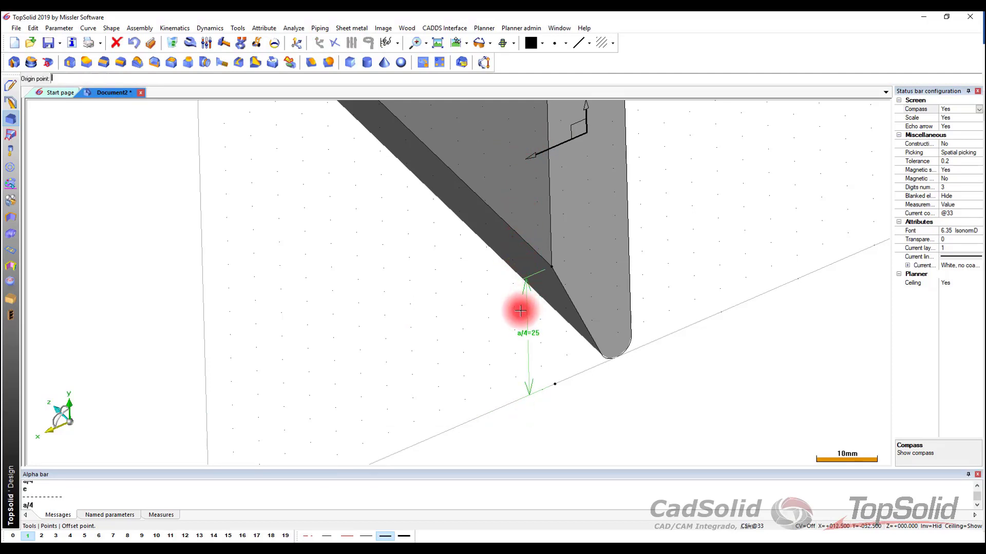
Step: Create a second offset point at distance e in the X- direction from the new point, with its dimension placed below
left_click(556, 382)
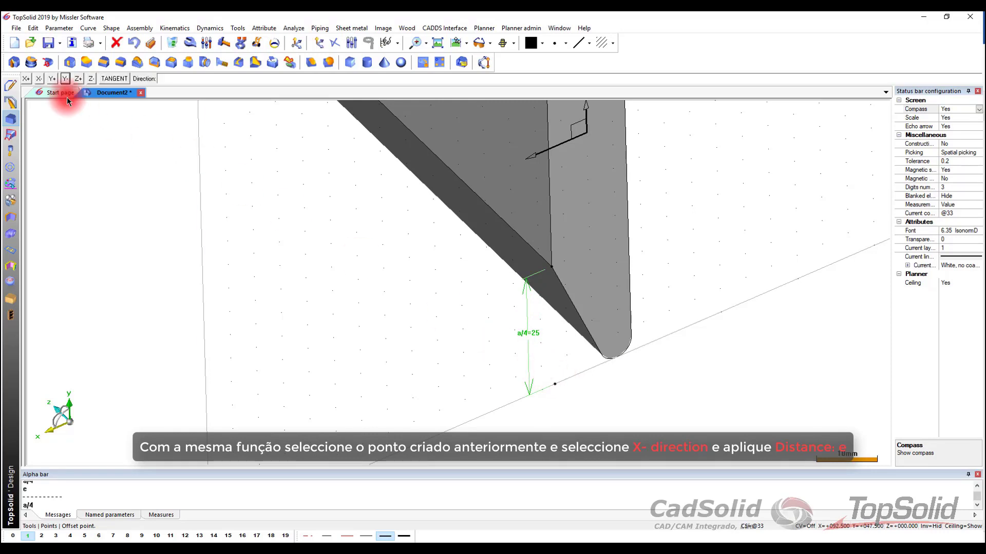
left_click(38, 79)
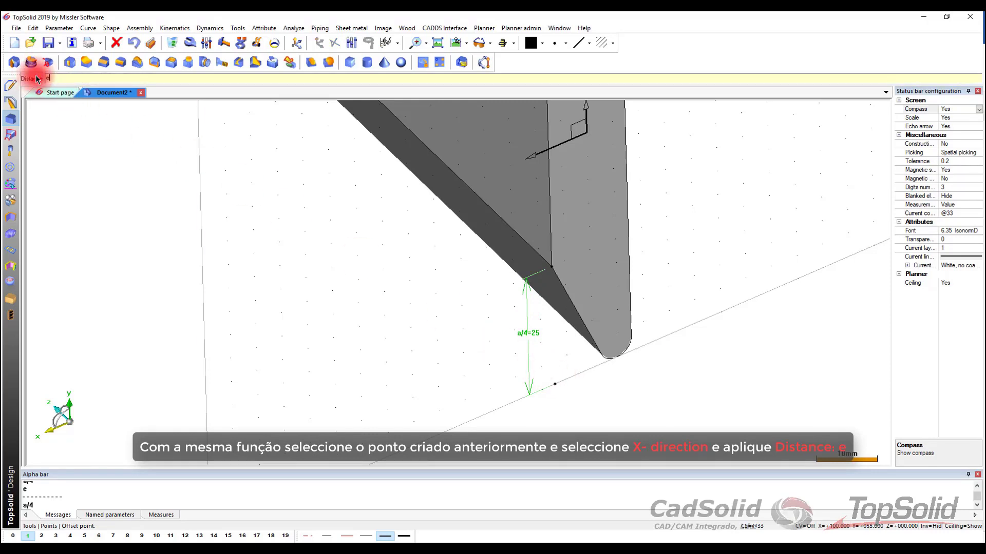
type("e")
key("Return")
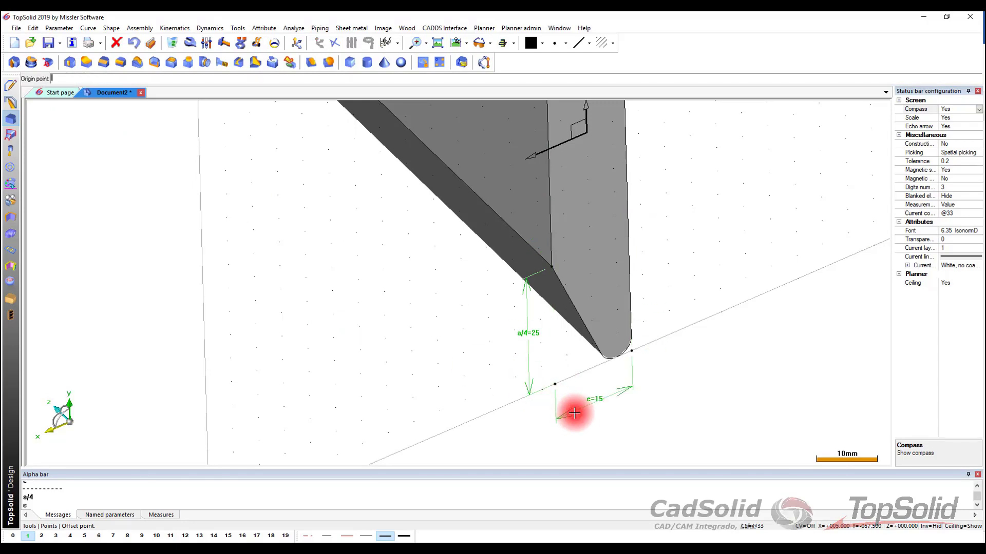
key("Escape")
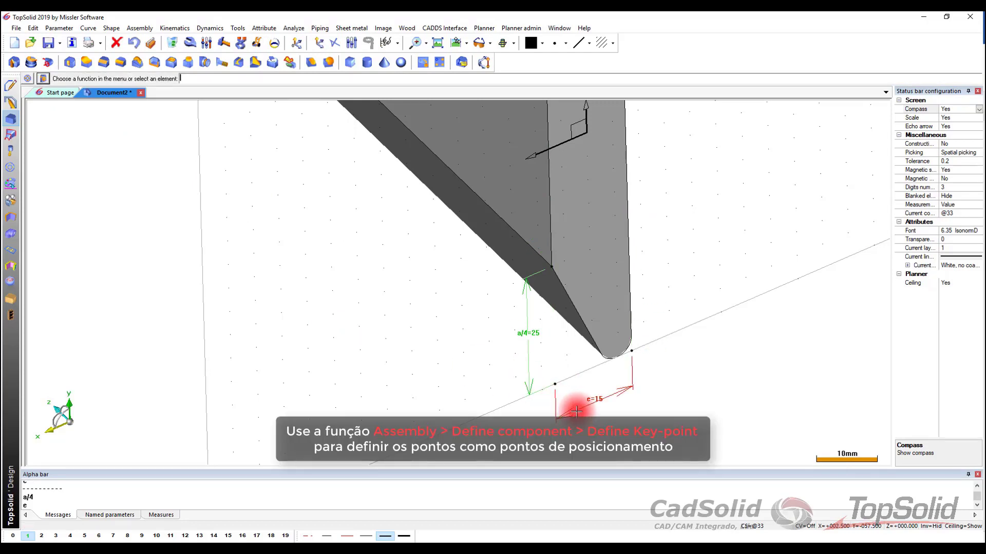
Step: Define the first offset point as a key-point named p1 with the designation "Limite externo"
left_click(139, 29)
mouse_move(170, 231)
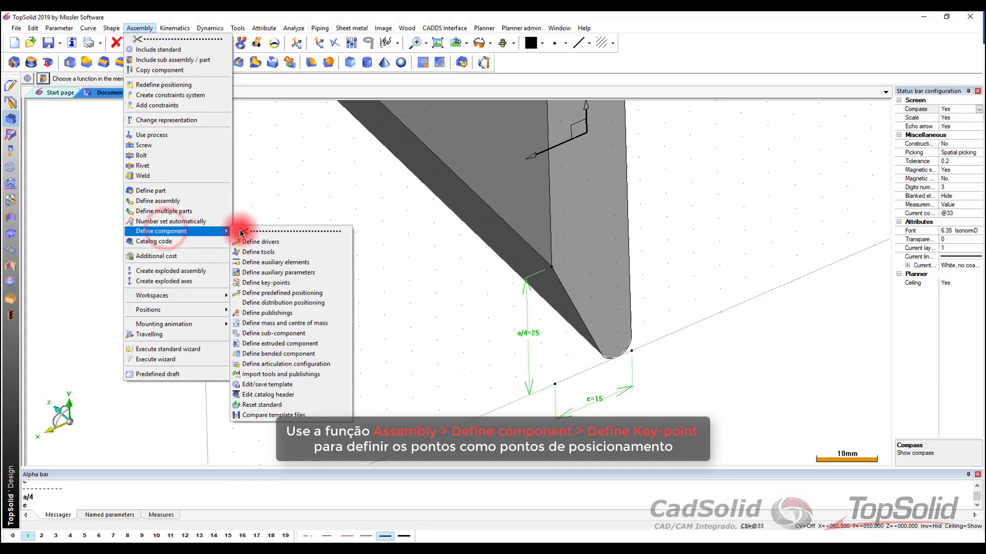
left_click(258, 286)
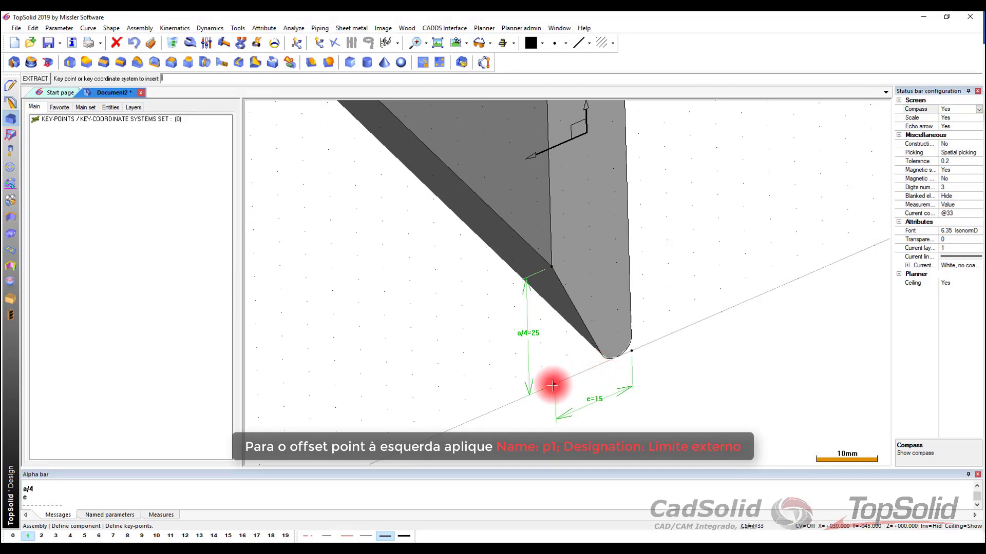
scroll(553, 385, "up", 2)
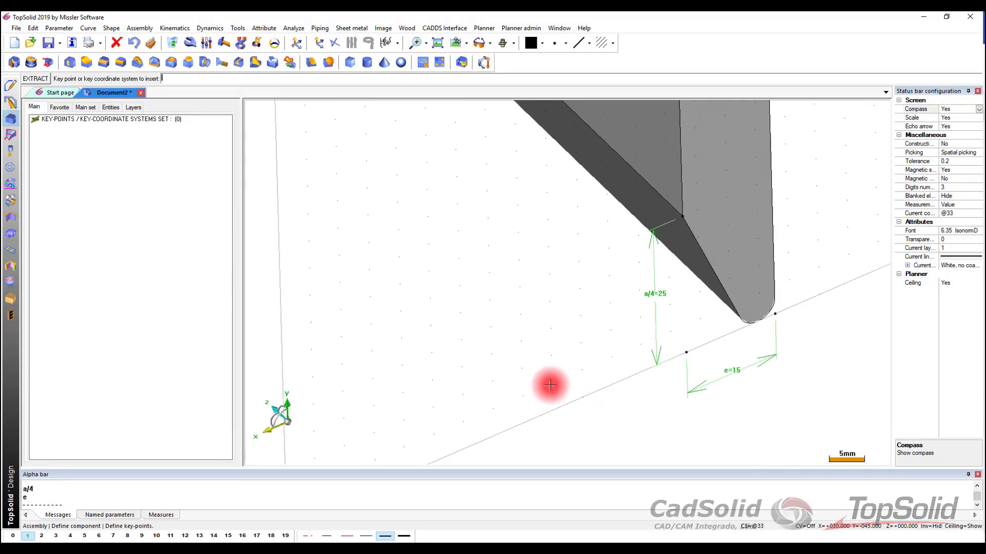
left_click(686, 351)
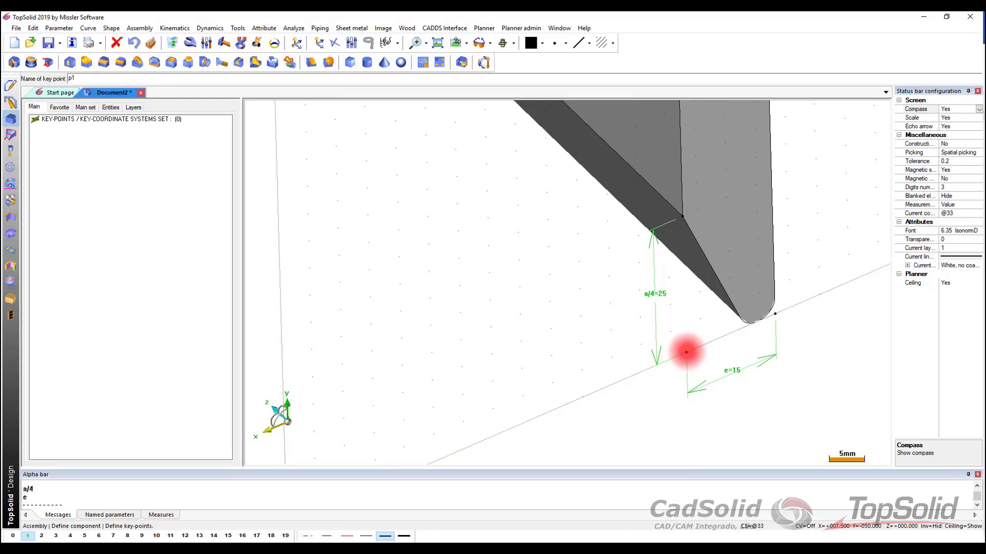
key("Return")
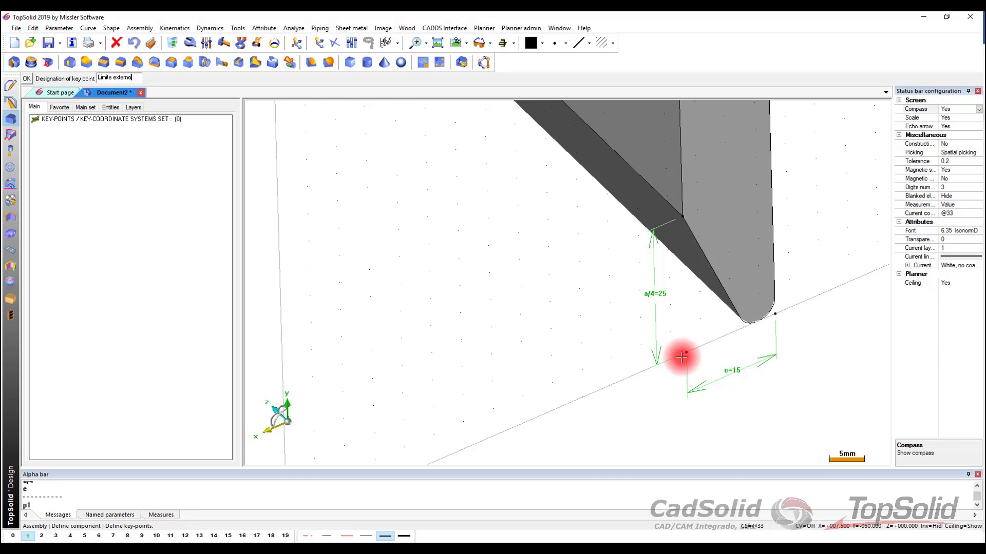
key("Return")
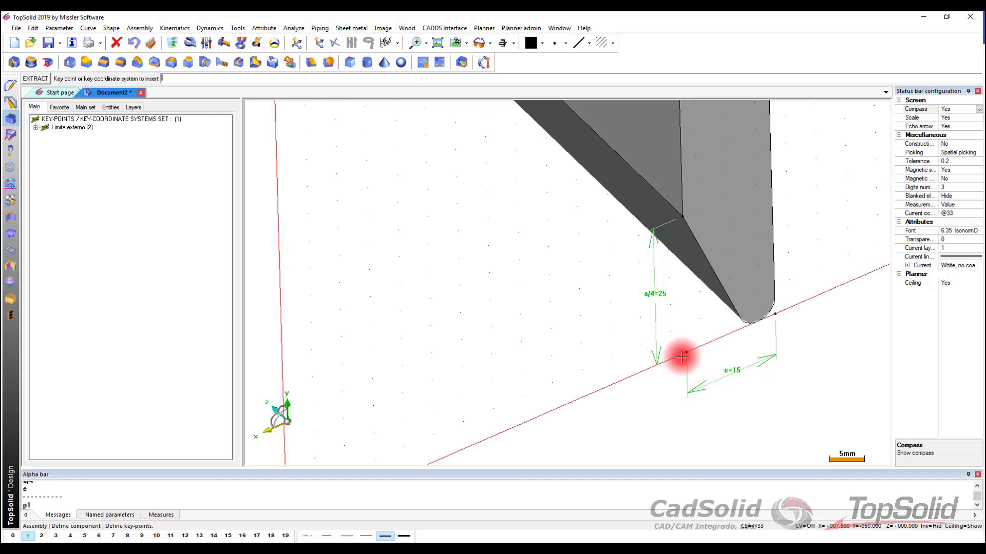
Step: Define the second offset point as key-point p2 with the designation "Limite interno"
left_click(773, 314)
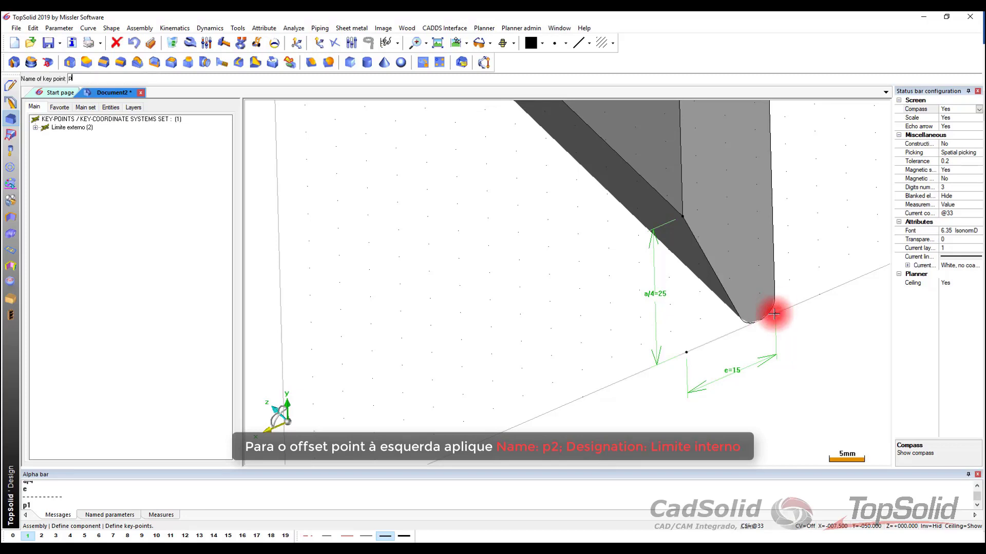
type("p2")
key("Return")
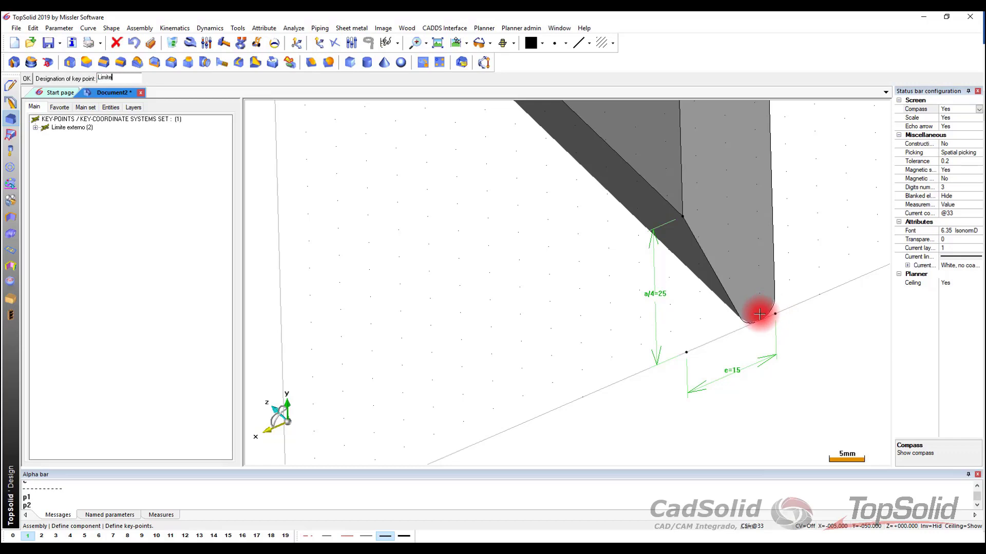
type("Limite interno")
key("Return")
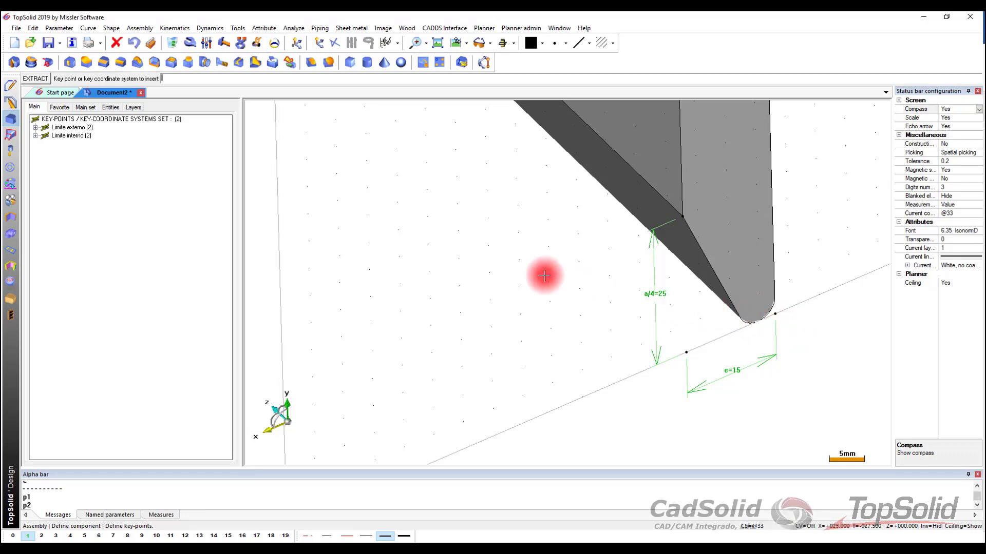
Step: Insert the skirting board solid into the main assembly set with the designation "Rodapé tipo 1"
left_click(84, 107)
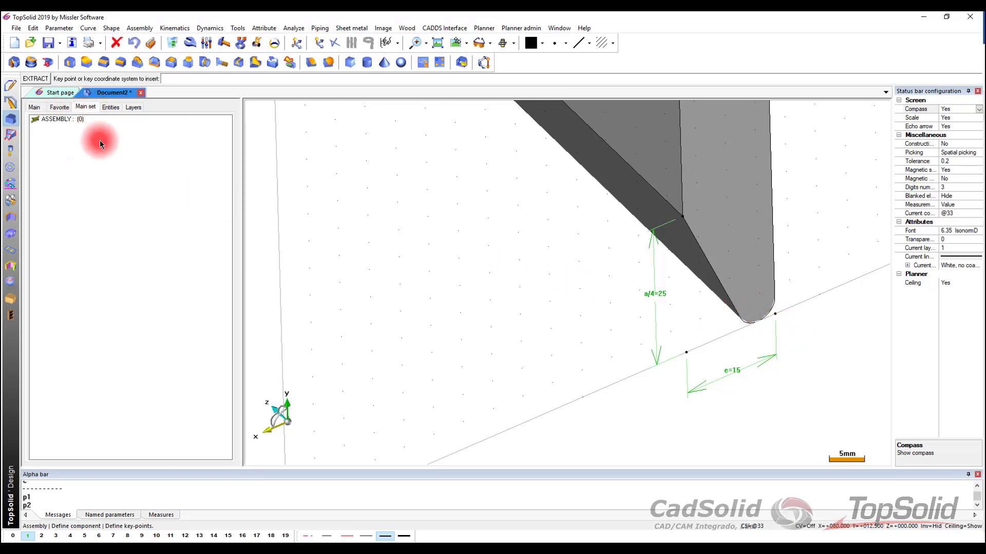
right_click(65, 121)
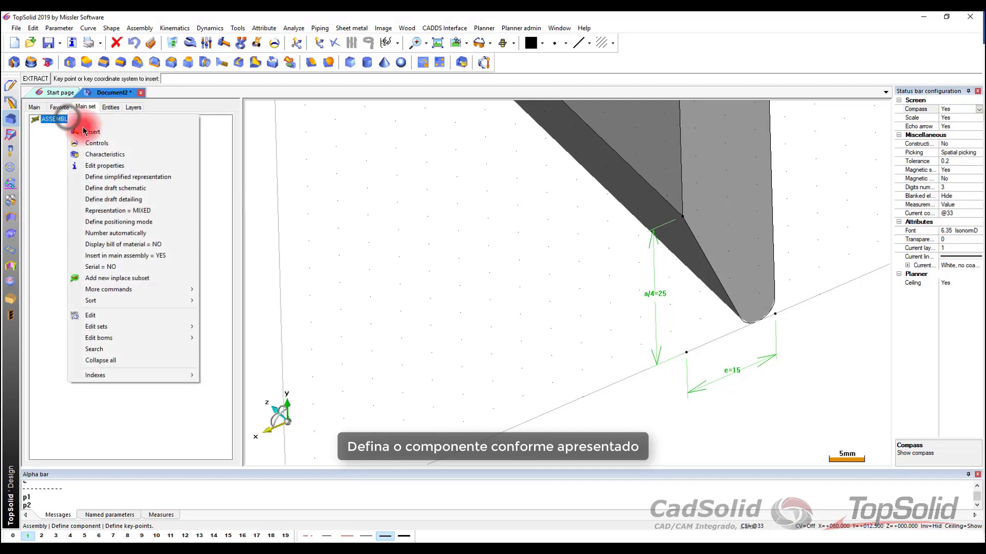
left_click(99, 133)
scroll(680, 362, "down", 4)
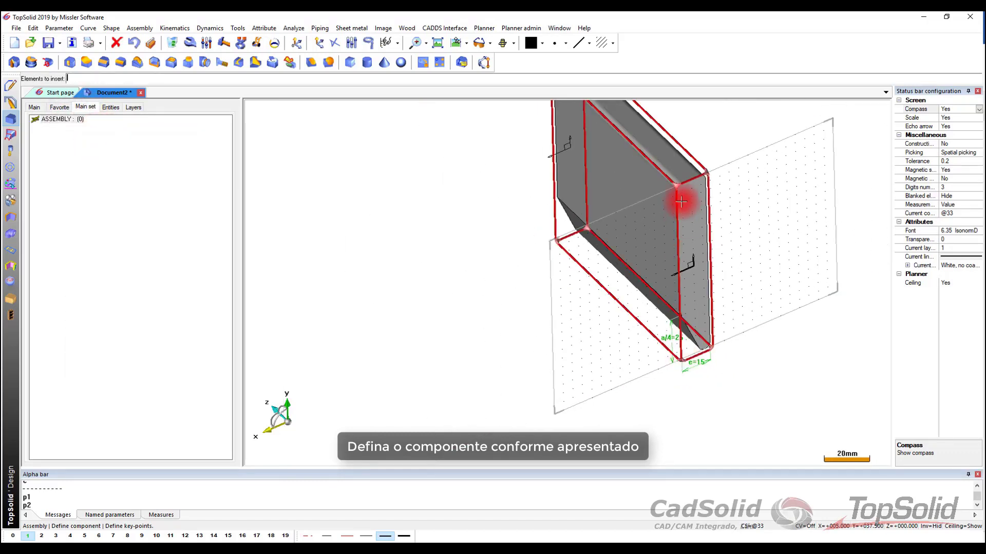
left_click(667, 160)
middle_click(667, 160)
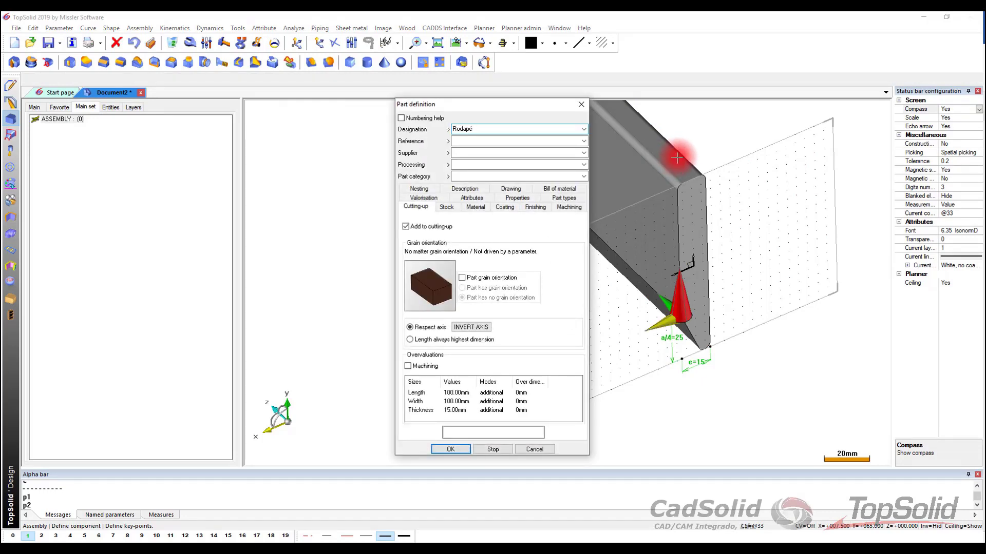
Step: Assign the part a dark material from the Panels > Colors category and confirm the part definition
left_click(483, 207)
left_click(420, 273)
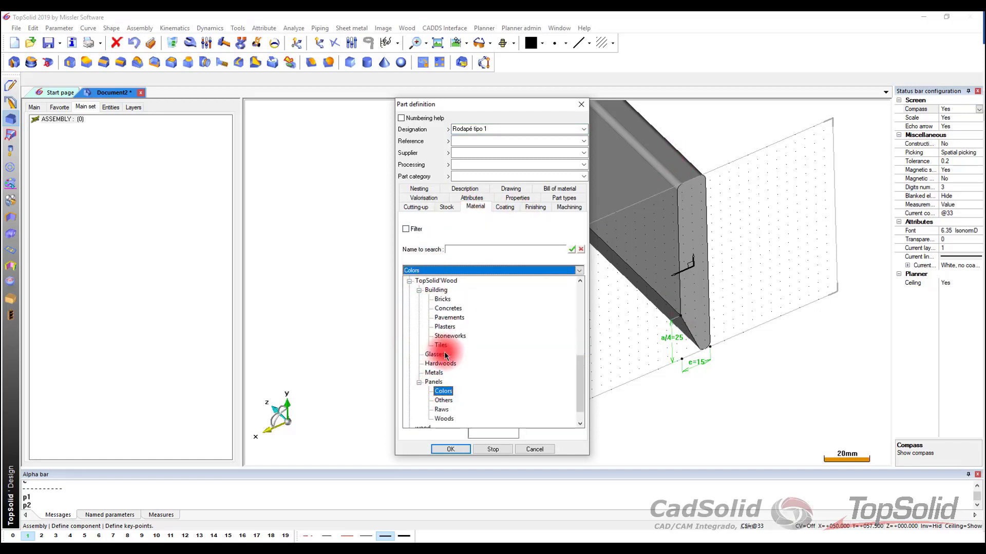
left_click(443, 392)
scroll(421, 329, "up", 4)
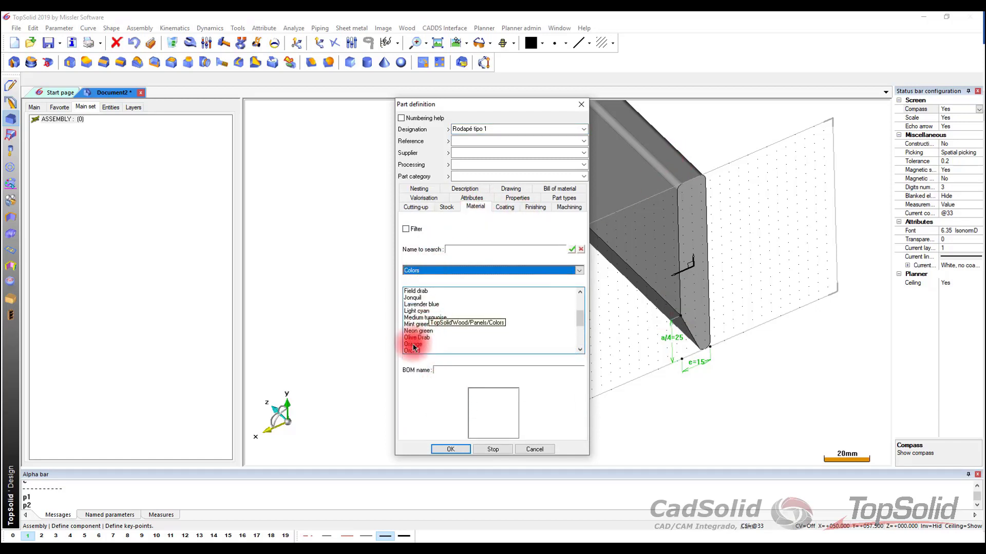
left_click(417, 338)
left_click(450, 449)
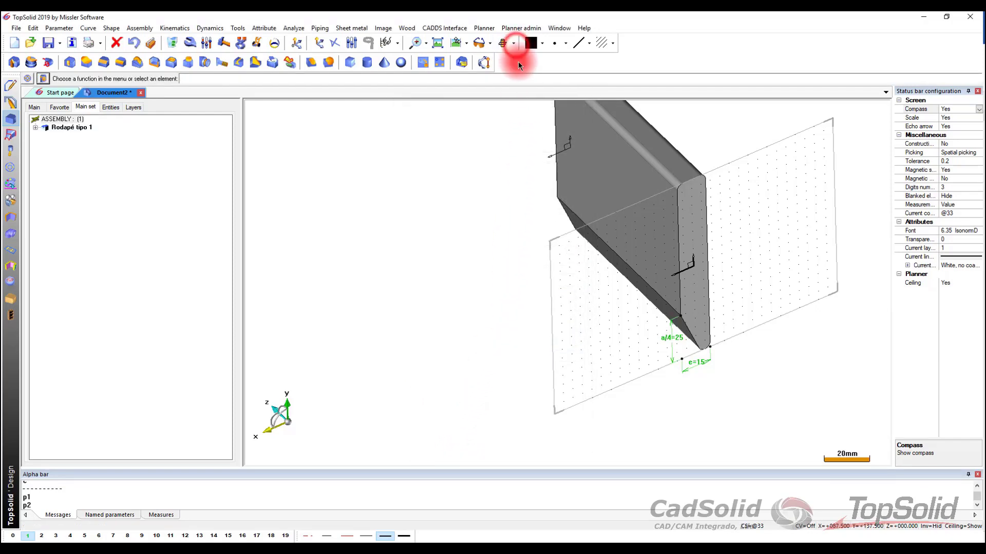
Step: Switch the model display to a rendering mode that shows the part's assigned material
left_click(514, 44)
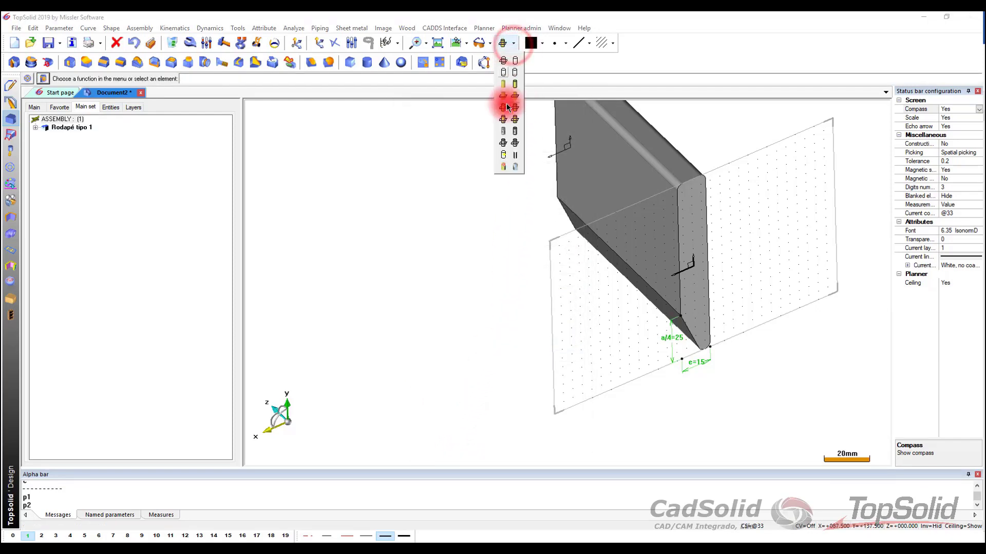
left_click(515, 143)
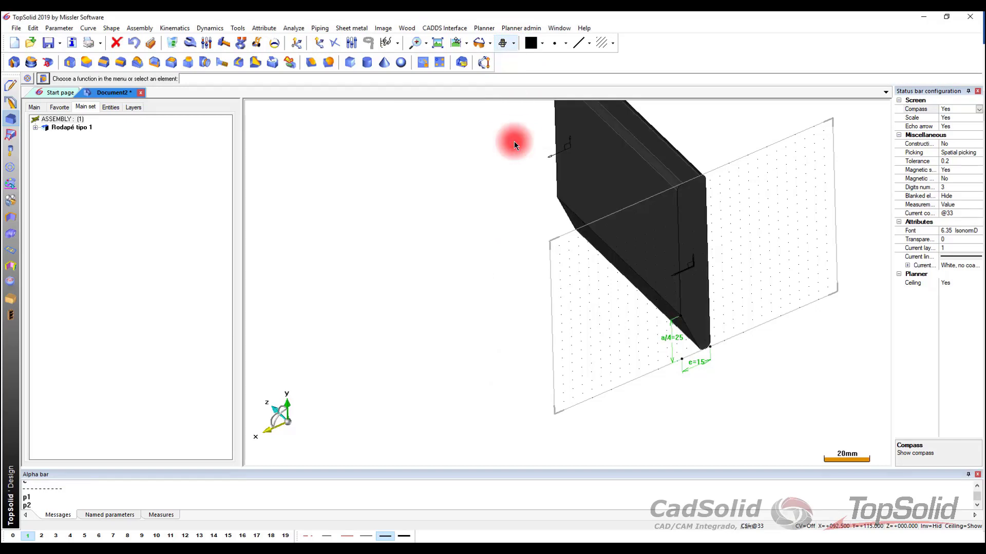
mouse_move(638, 238)
middle_mouse_down()
mouse_move(599, 275)
mouse_move(607, 272)
middle_mouse_up()
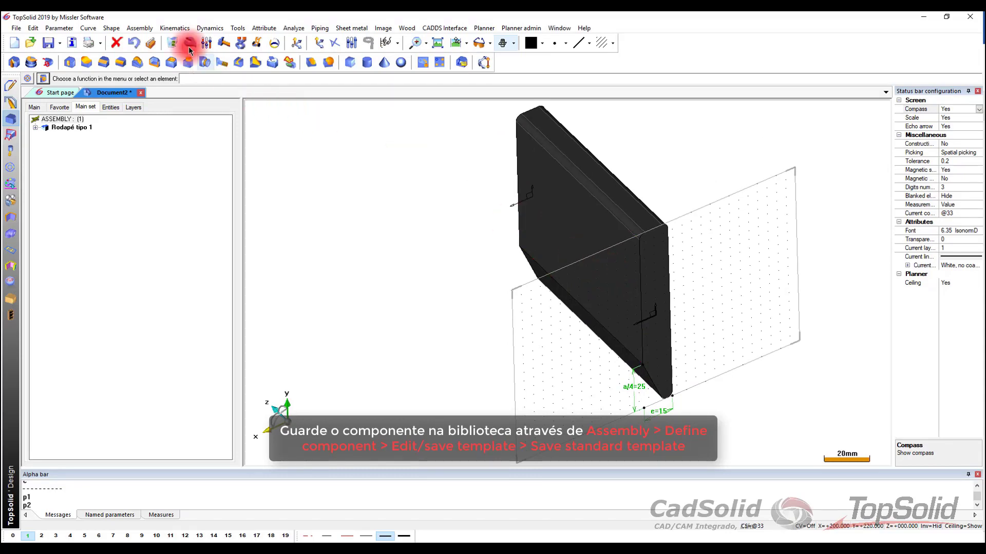
Step: Save the component as a standard template in Training Library, family Perfis, type Rodapés, variant Tipo1
left_click(140, 29)
mouse_move(216, 232)
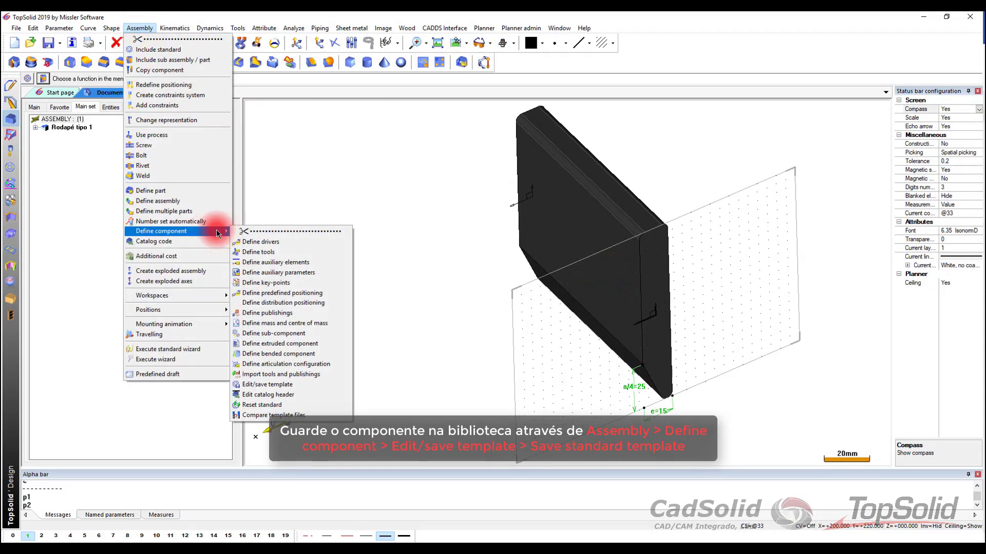
left_click(264, 385)
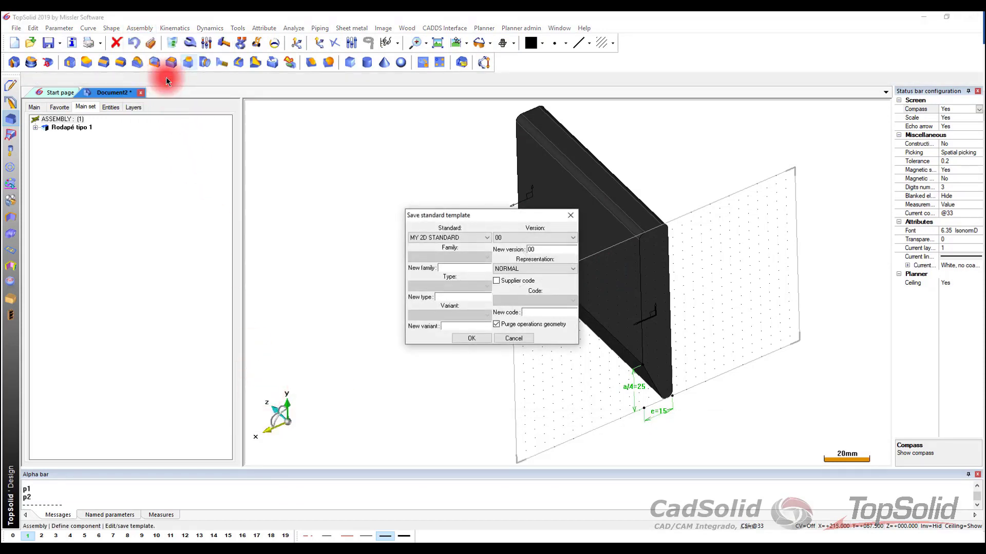
left_click(450, 267)
left_click(449, 258)
left_click(451, 282)
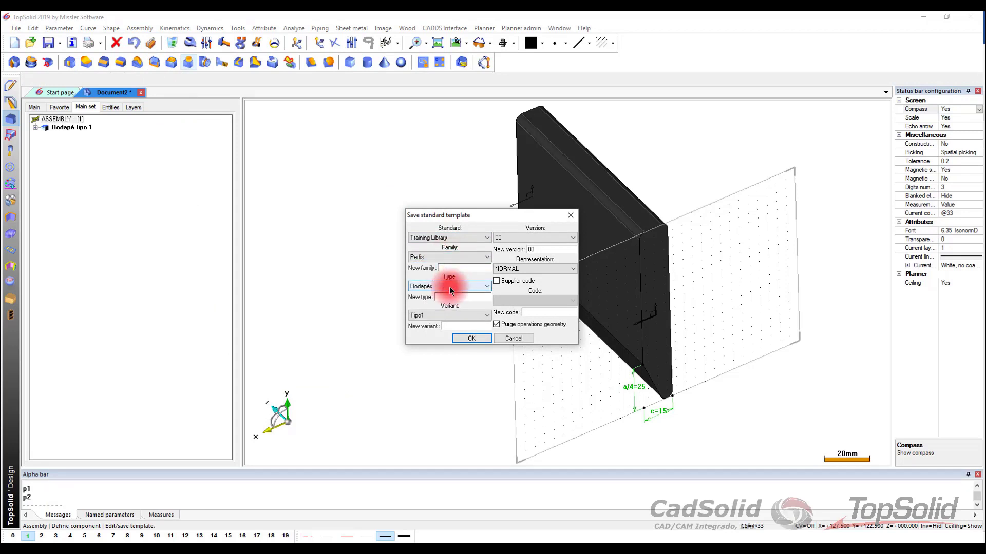
left_click(449, 286)
left_click(436, 295)
left_click(446, 327)
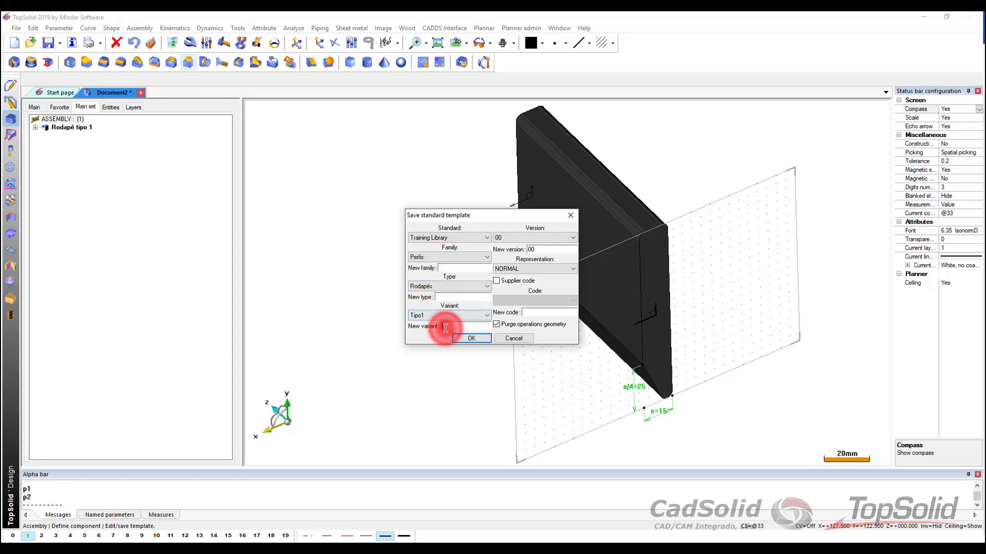
key("Return")
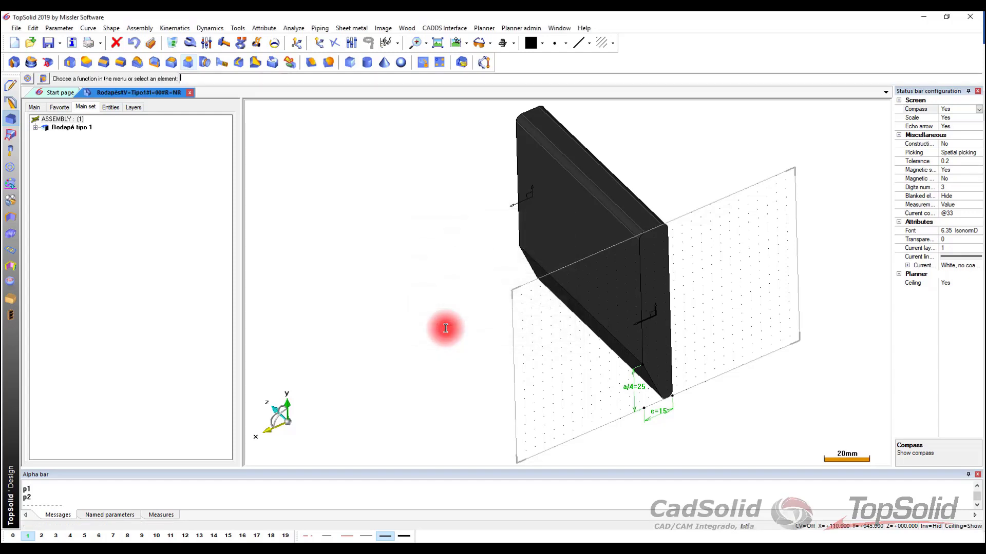
Step: Define the whole skirting board document as an extruded component
left_click(140, 28)
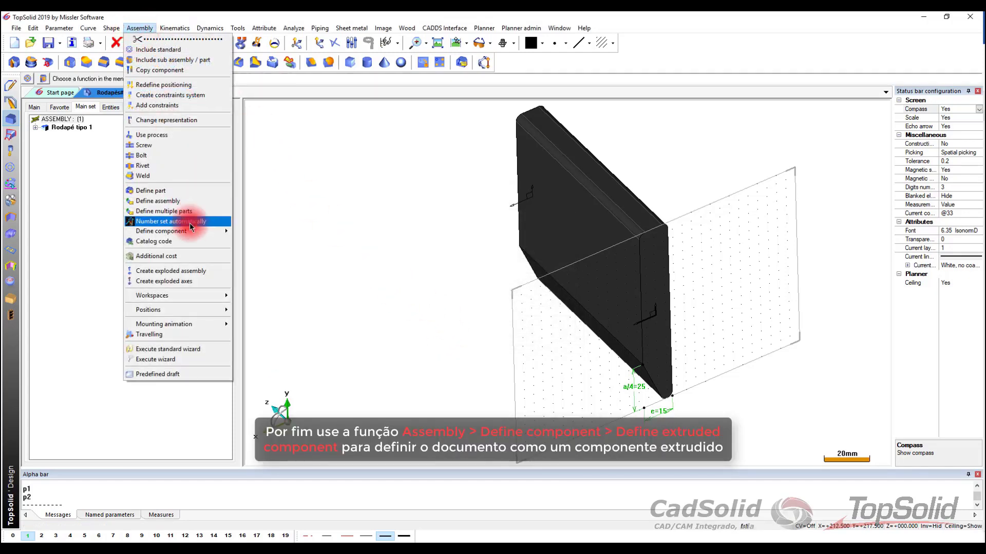
mouse_move(190, 231)
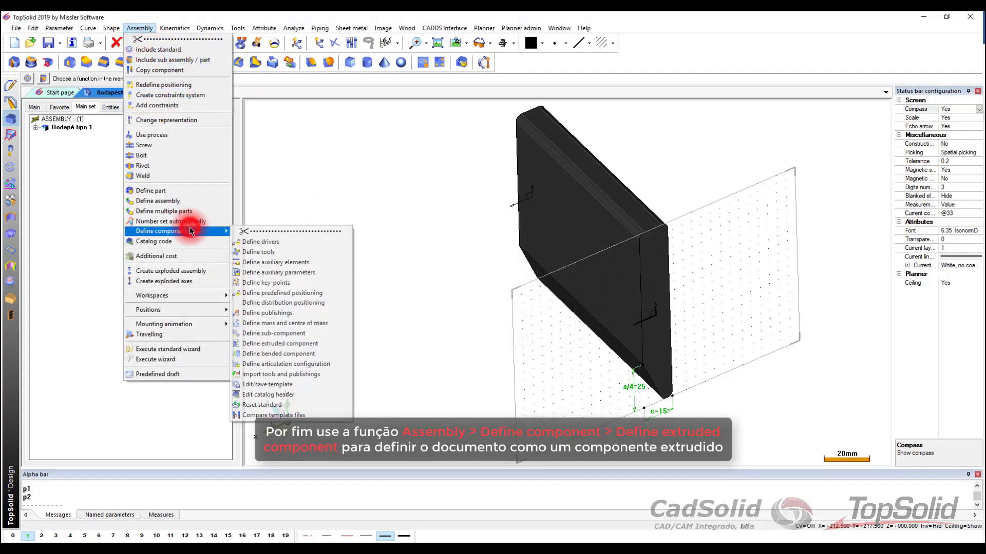
left_click(301, 344)
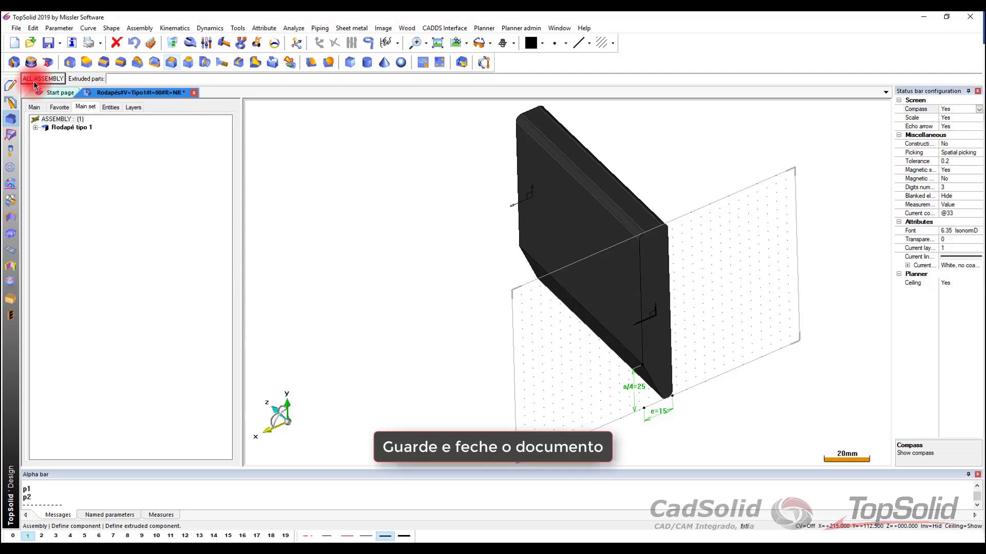
Step: Save the skirting board component document and close it
right_click(113, 93)
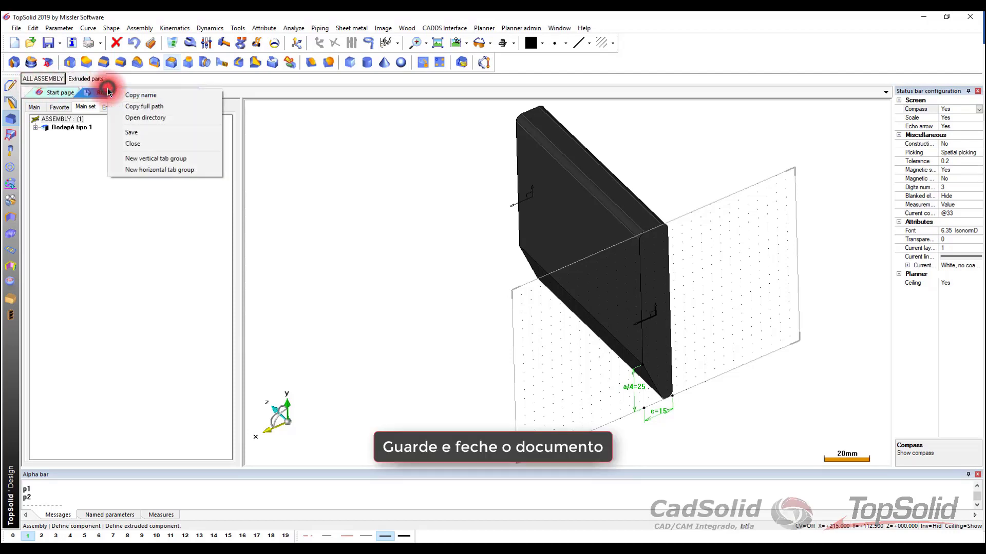
left_click(131, 132)
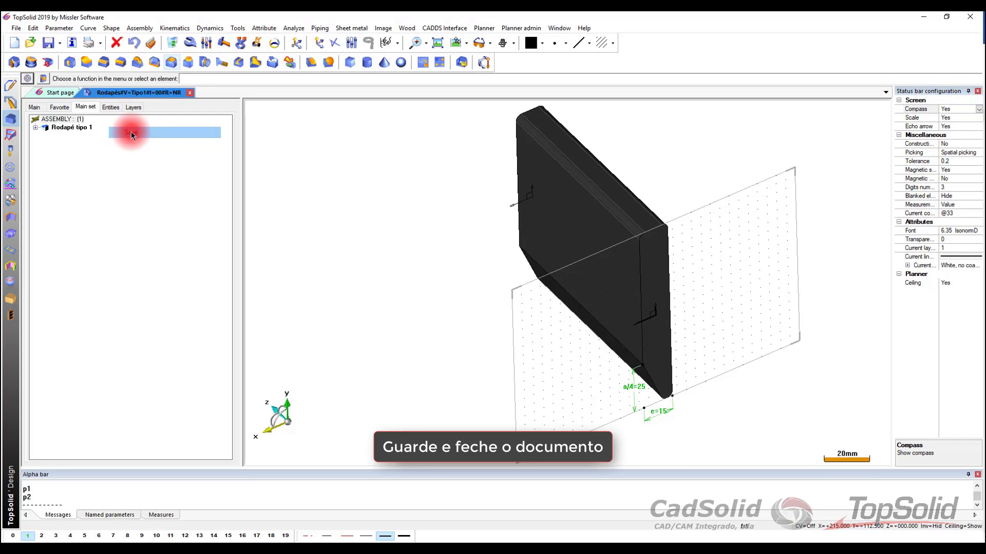
middle_click(138, 93)
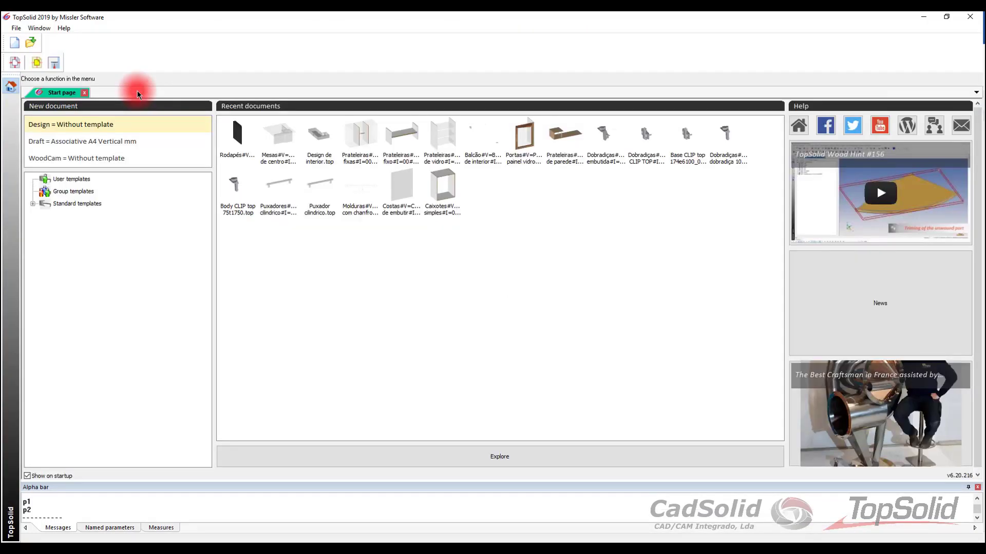
Step: Open the recent document "Design de interior" and make layer 14 the current layer
double_click(320, 137)
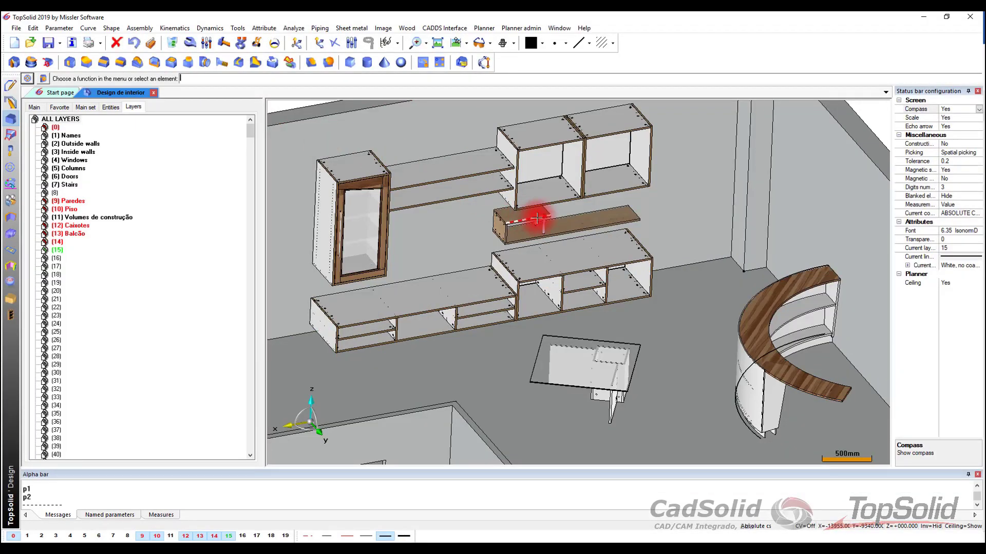
middle_click_drag(546, 206, 539, 209)
middle_click_drag(659, 247, 641, 213)
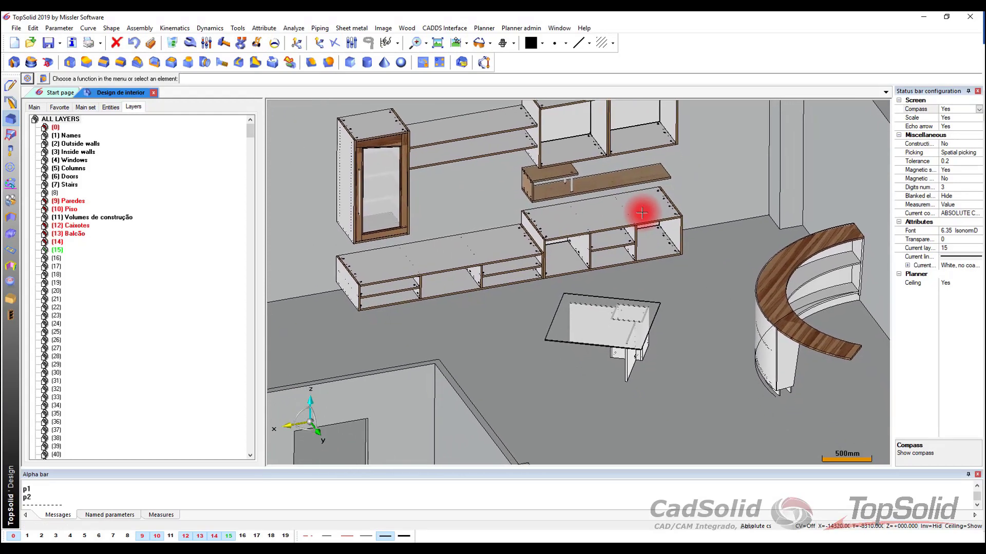
left_click(215, 537)
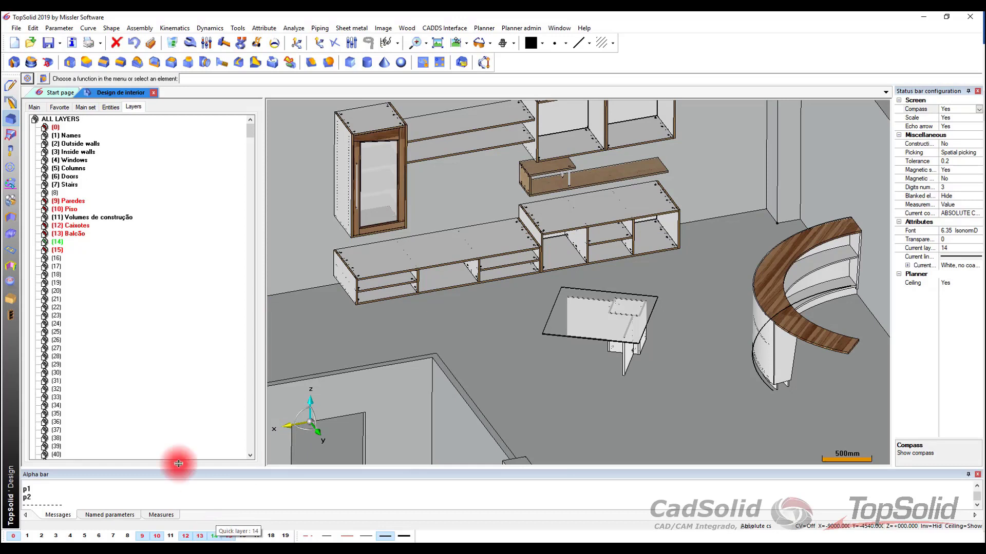
Step: Start a new sketch on the current coordinate system and frame the base cabinets along the wall
left_click(12, 103)
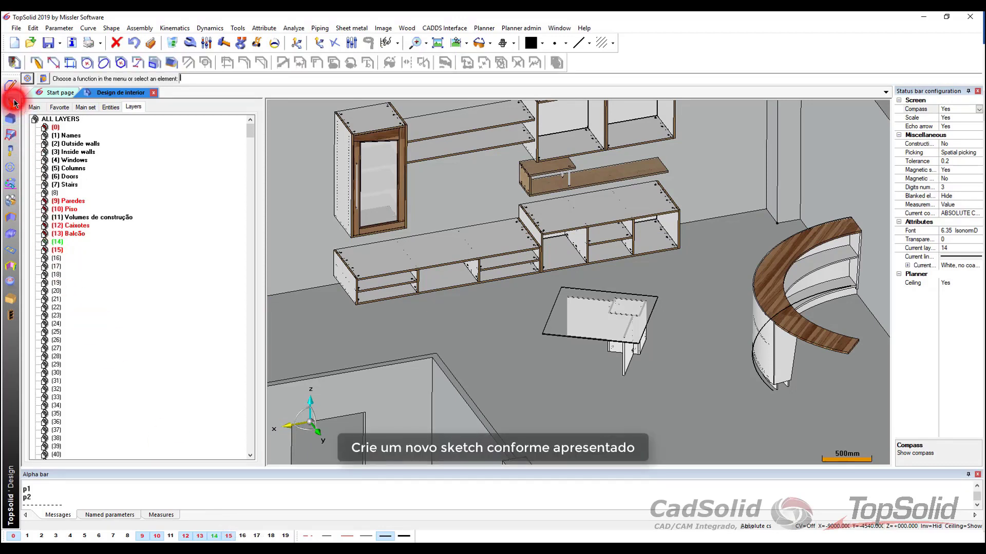
left_click(15, 68)
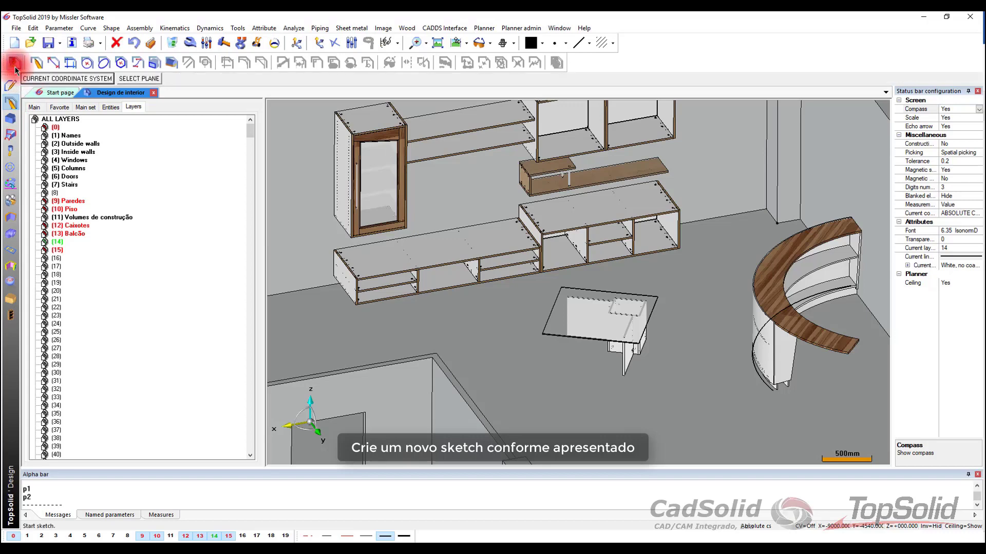
left_click(50, 79)
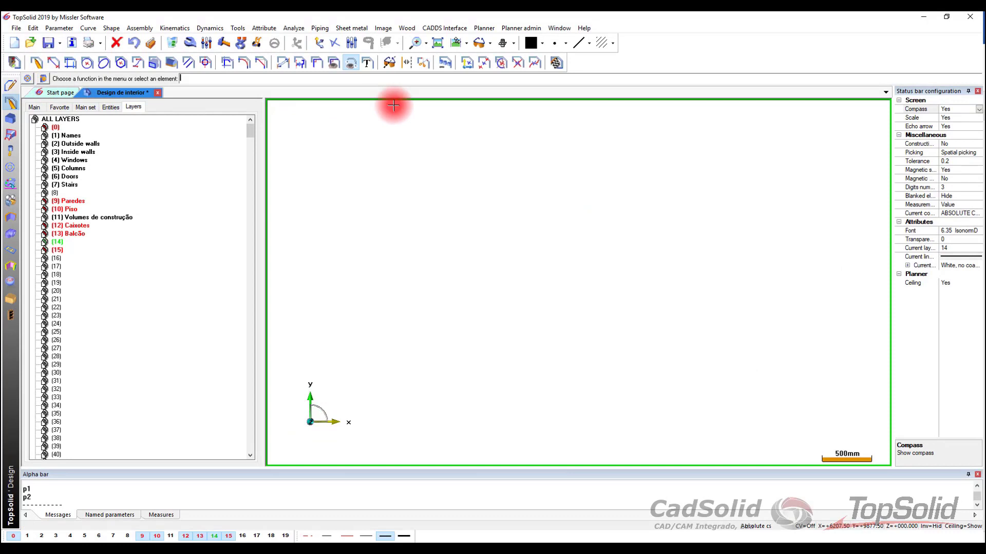
left_click(438, 42)
scroll(455, 449, "up", 2)
scroll(455, 449, "up", 3)
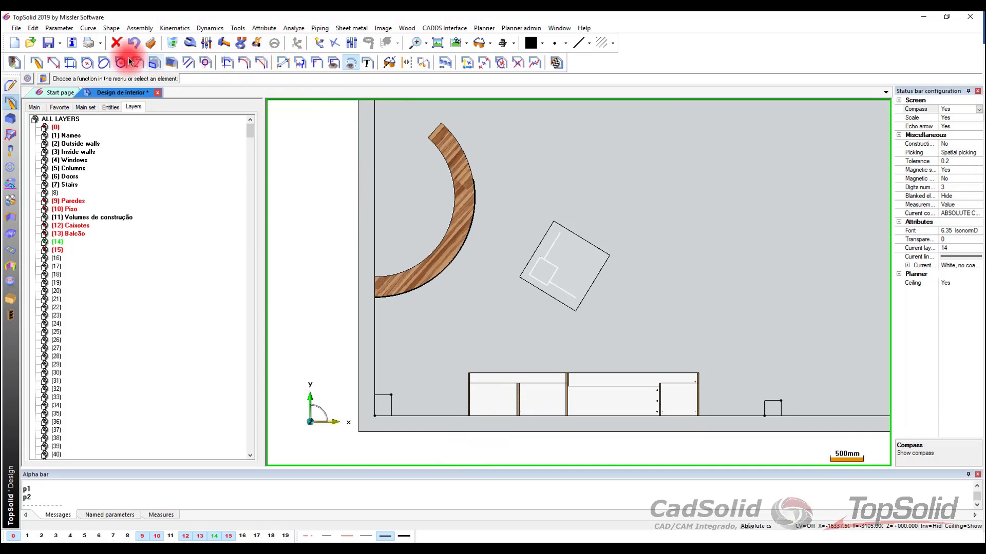
Step: Draw an open contour along the two ends and front of the base cabinets, starting and finishing at the wall
left_click(37, 62)
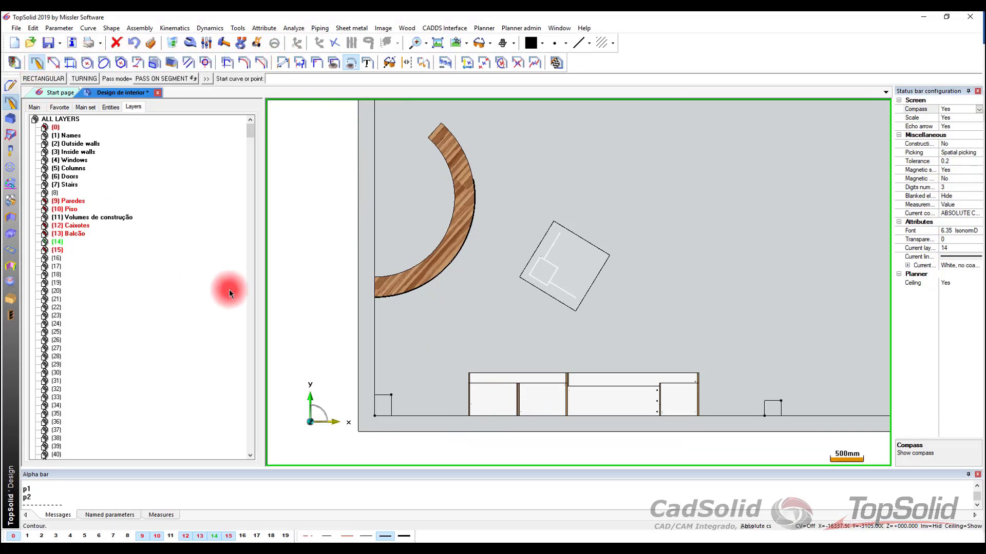
scroll(468, 417, "up", 2)
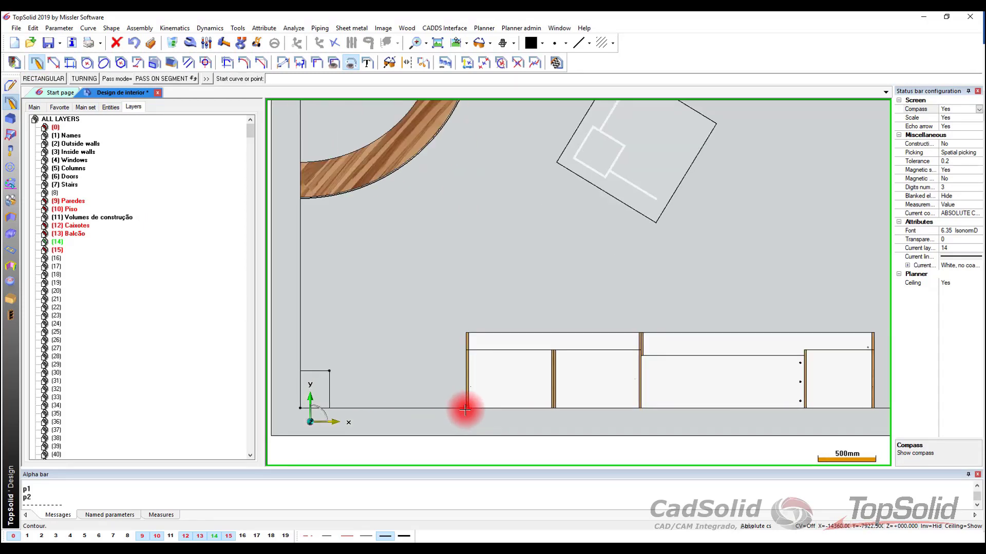
left_click(465, 410)
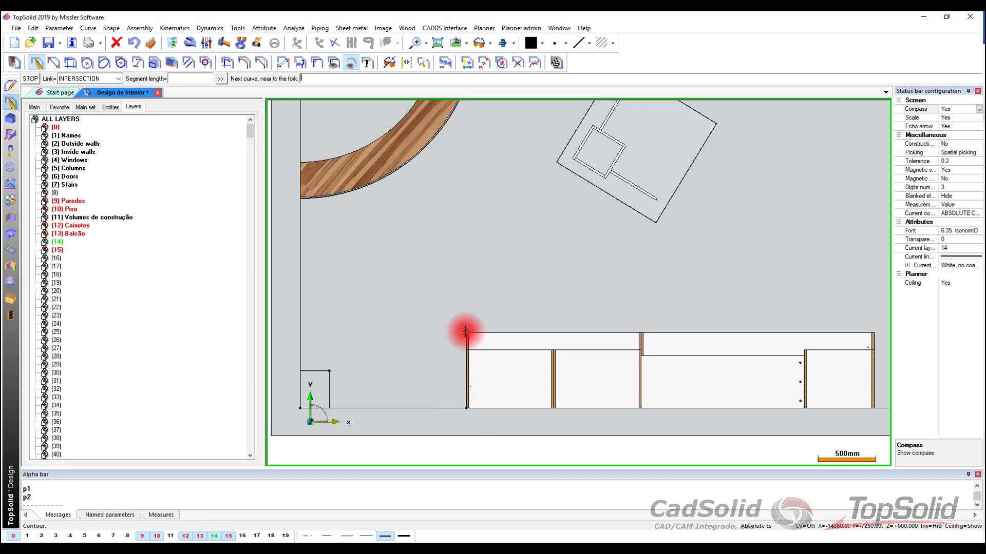
left_click(465, 332)
middle_click_drag(618, 330, 509, 306)
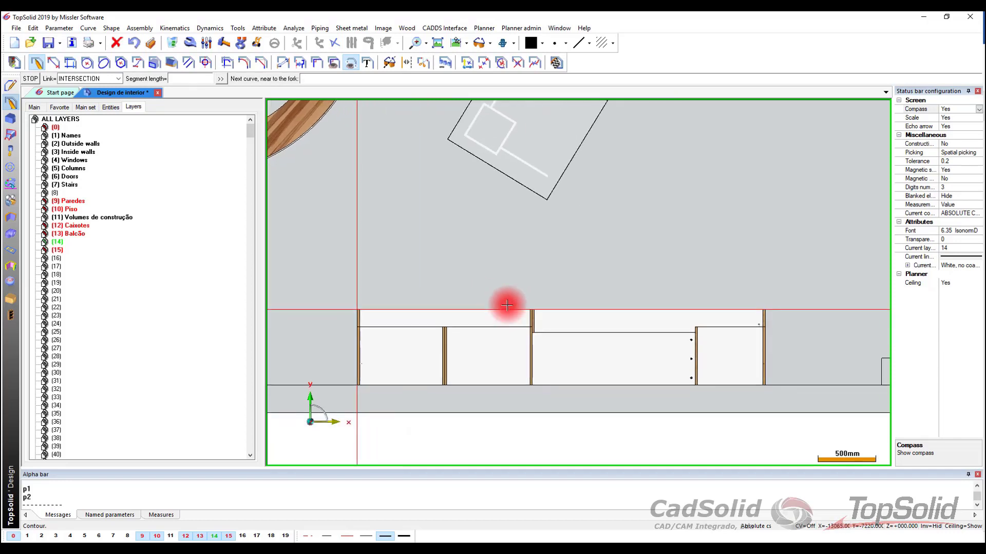
left_click(764, 322)
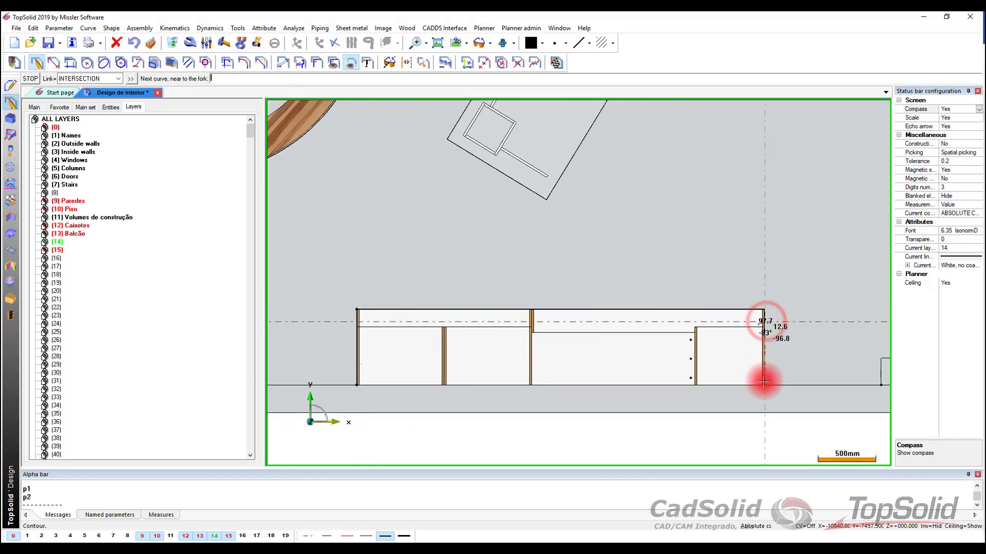
left_click(764, 383)
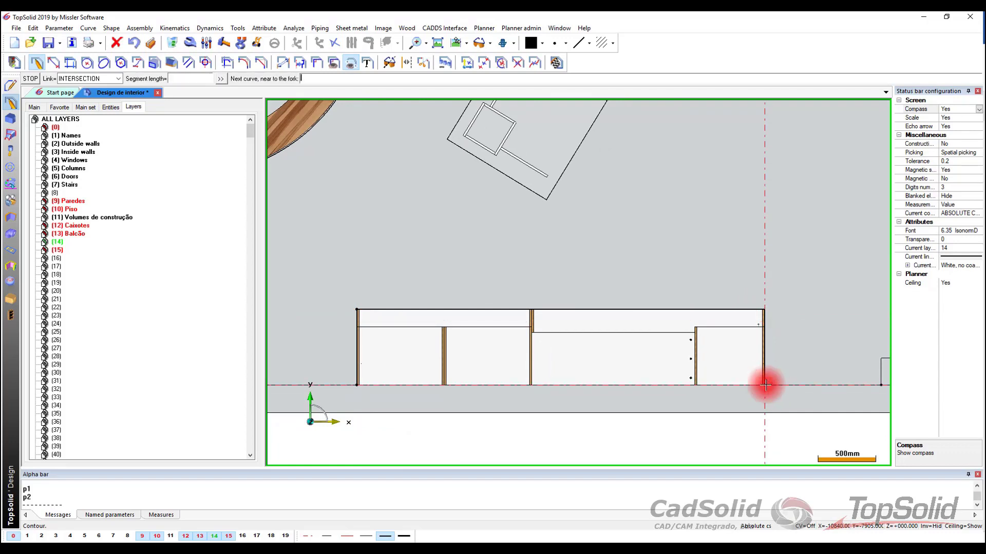
left_click(766, 385)
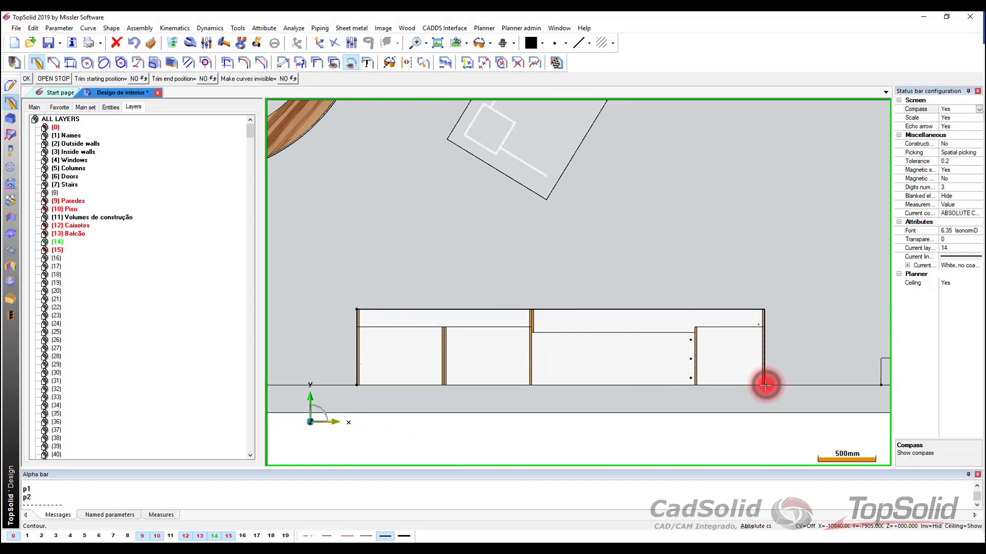
left_click(618, 370)
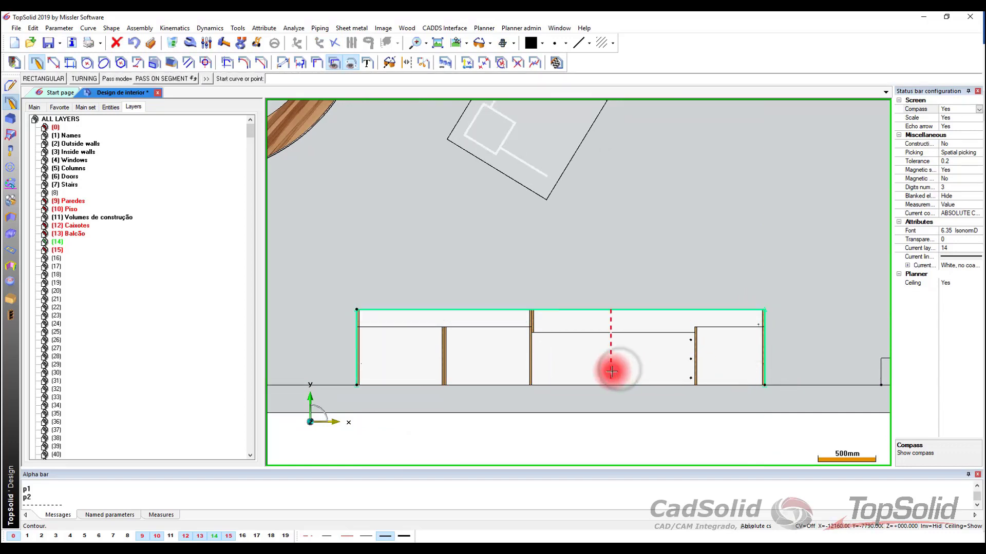
Step: Offset the cabinet contour 50 mm inward on one side, place its dimension, and finish the sketch
scroll(511, 379, "up", 1)
mouse_move(511, 379)
middle_mouse_down()
mouse_move(528, 330)
mouse_move(518, 291)
middle_mouse_up()
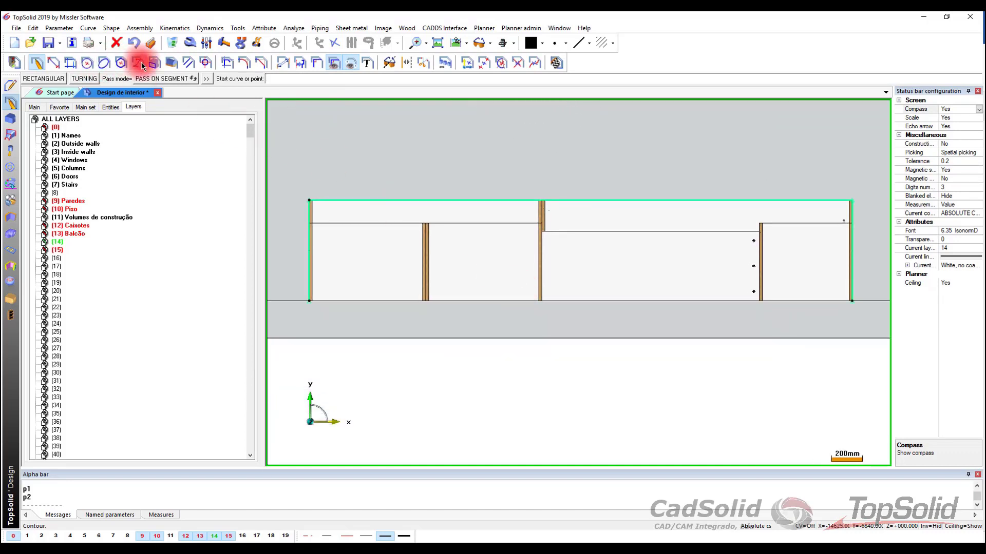
left_click(189, 61)
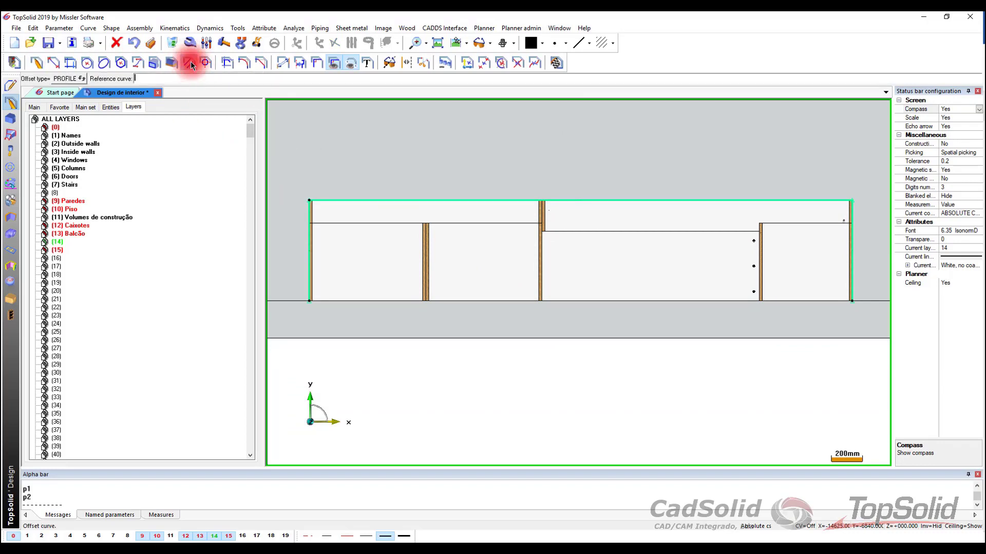
left_click(393, 200)
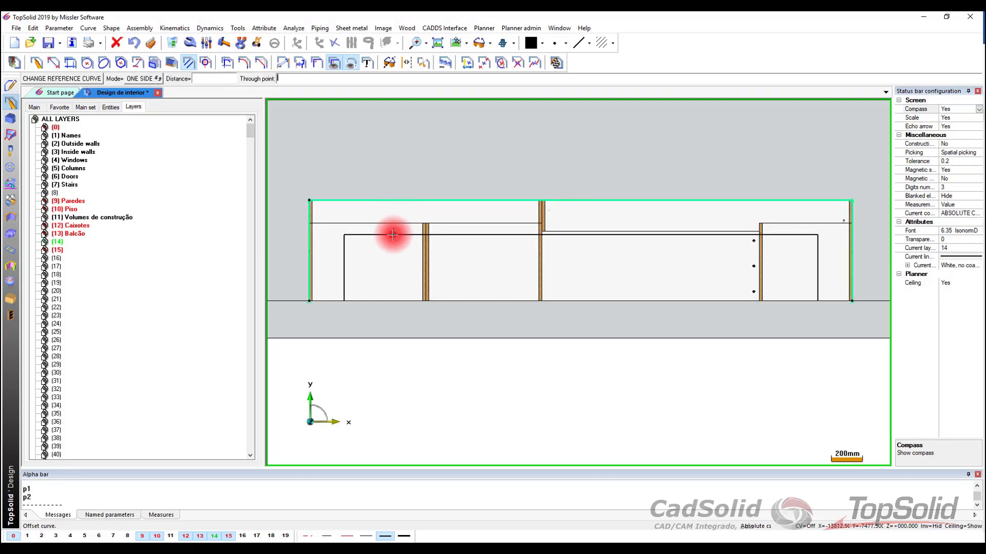
type("50")
key("Return")
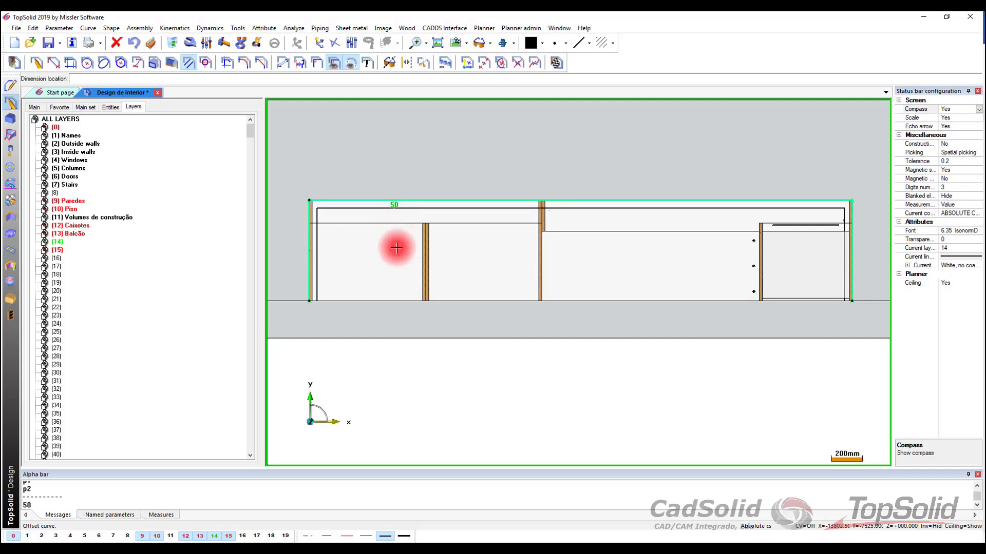
left_click(363, 210)
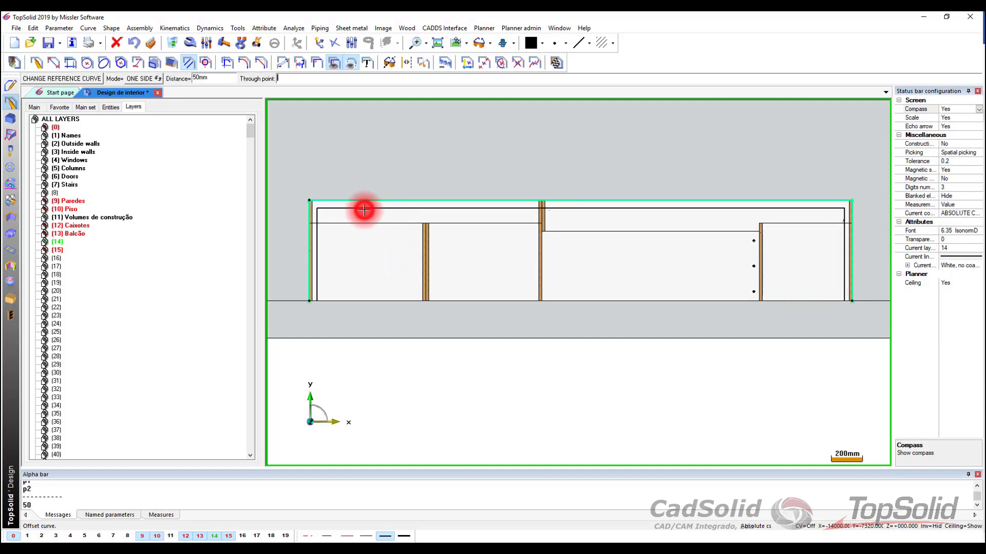
left_click(374, 247)
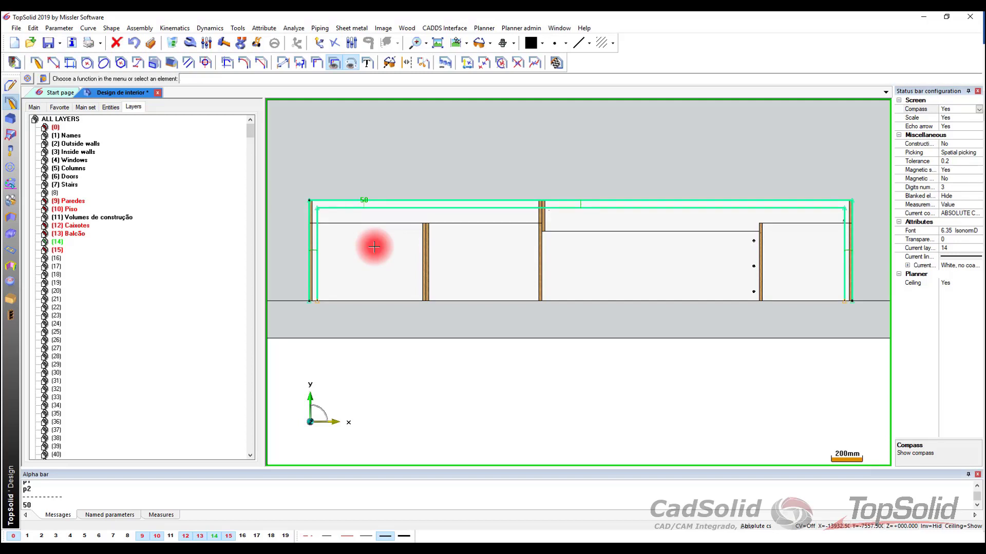
left_click(557, 64)
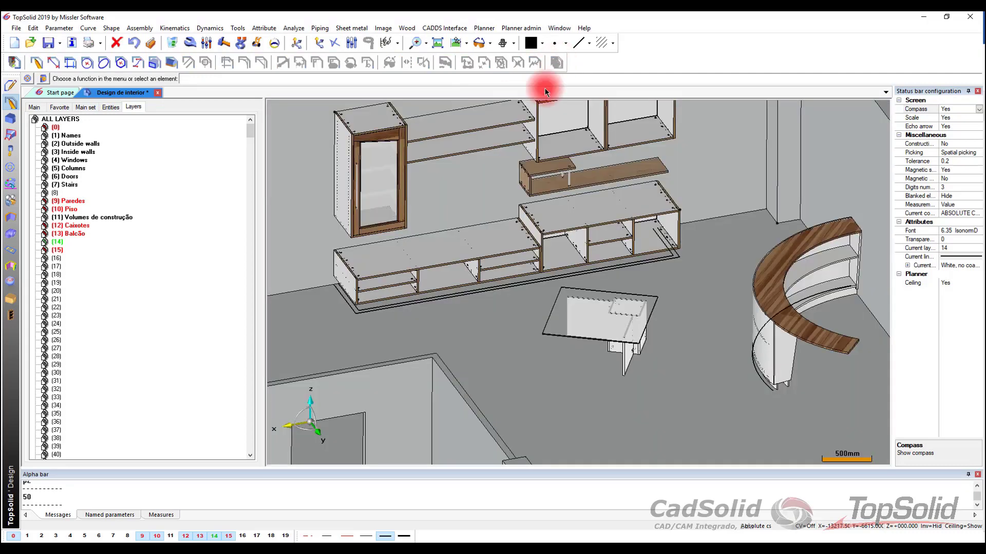
Step: Start an extruded component in the Wood context and choose the skirting board from Training Library, Perfis, Rodapés
scroll(297, 286, "up", 3)
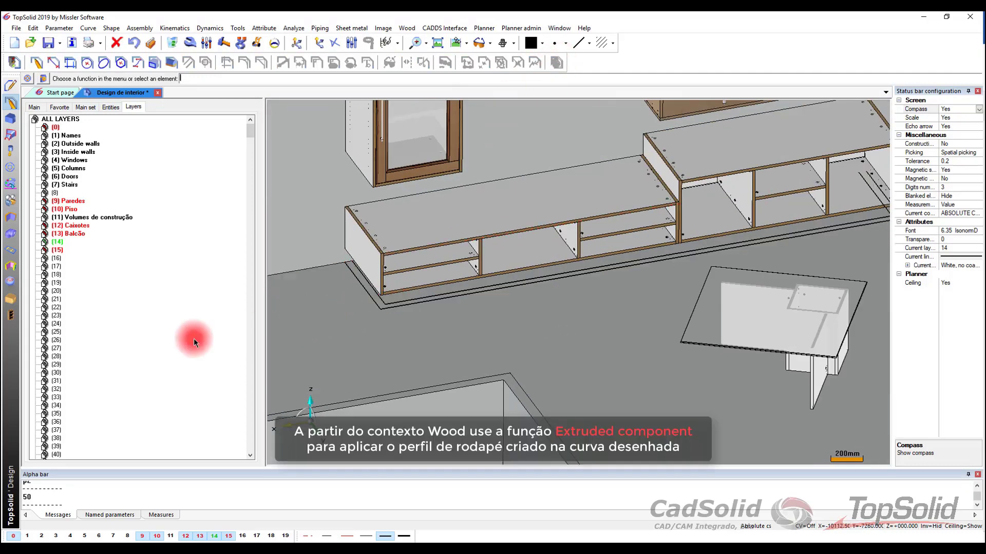
left_click(10, 299)
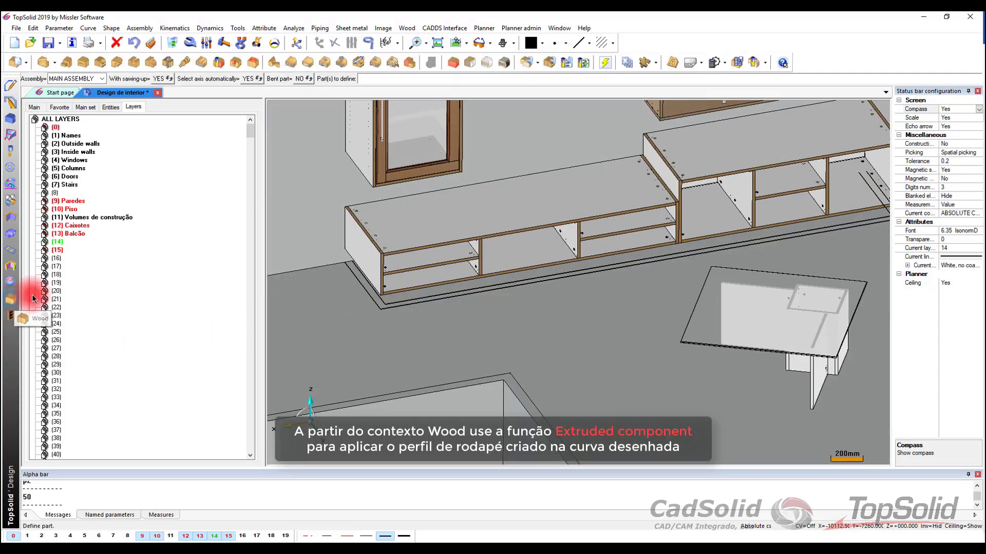
left_click(358, 63)
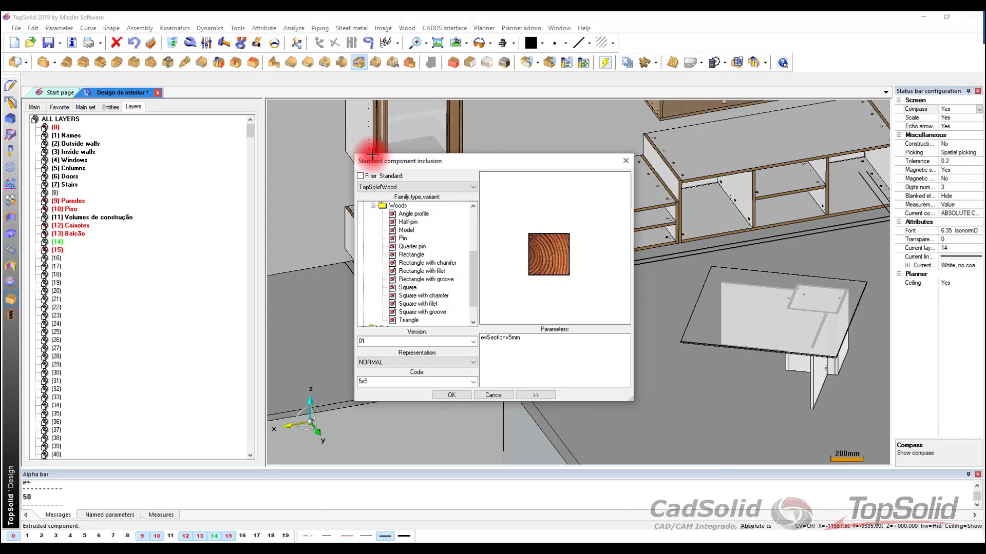
left_click(380, 187)
left_click(384, 382)
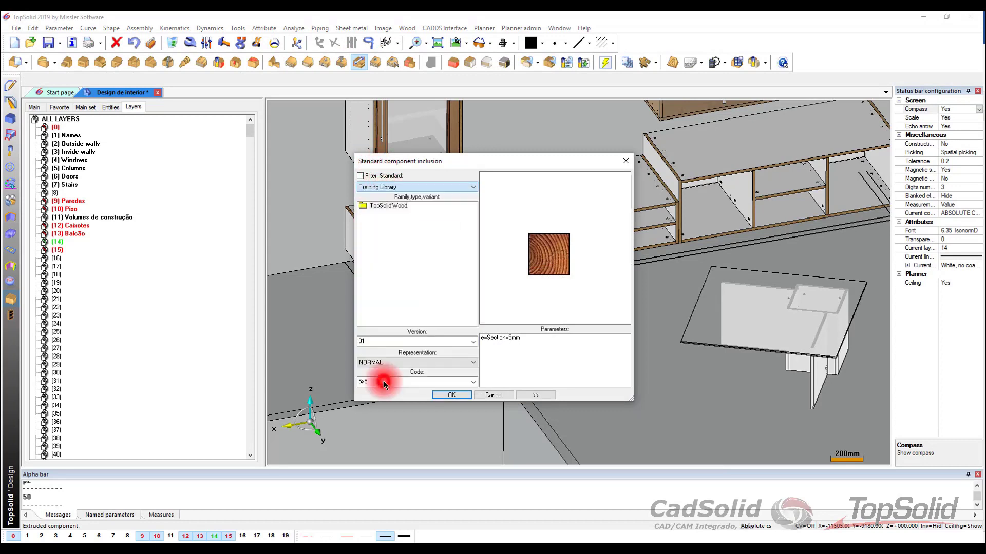
left_click(375, 222)
left_click(363, 214)
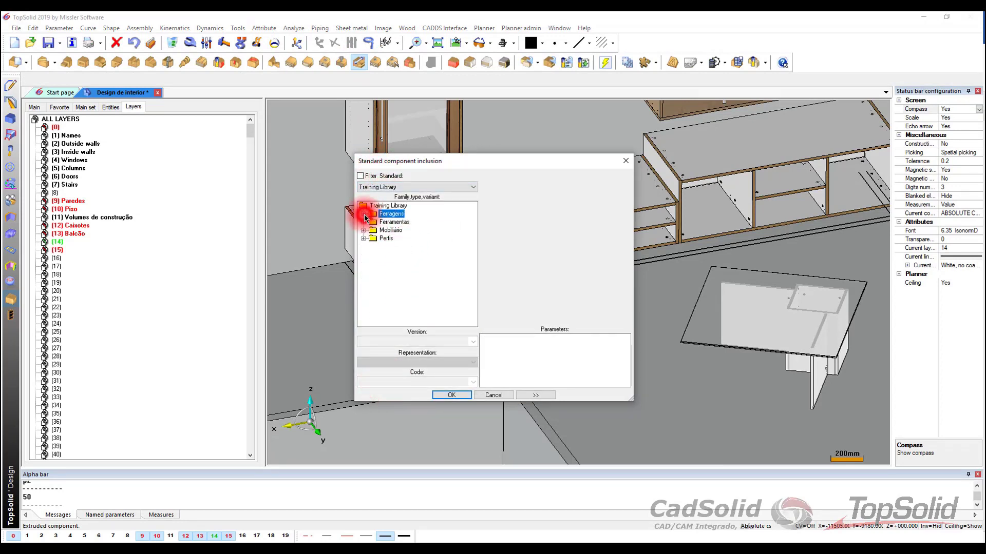
double_click(375, 239)
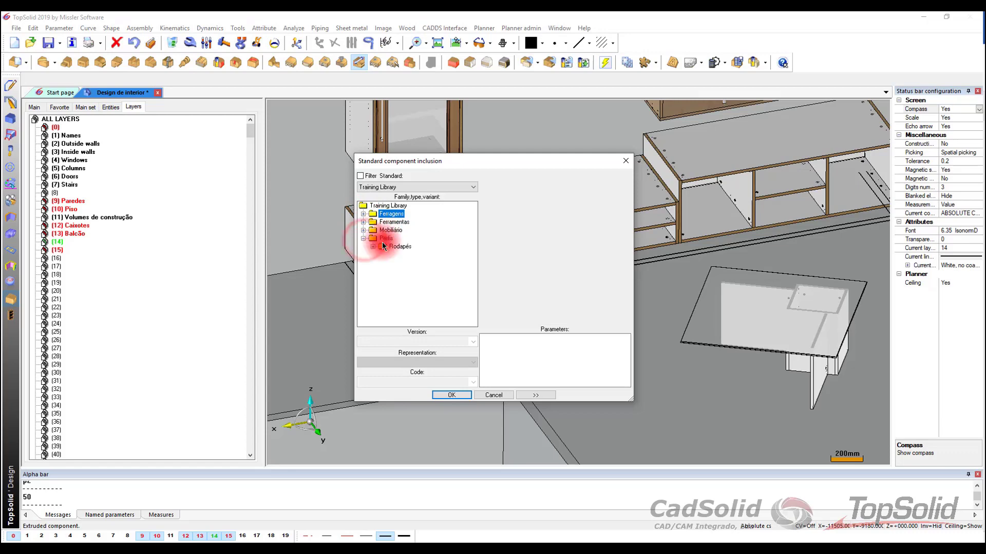
left_click(403, 254)
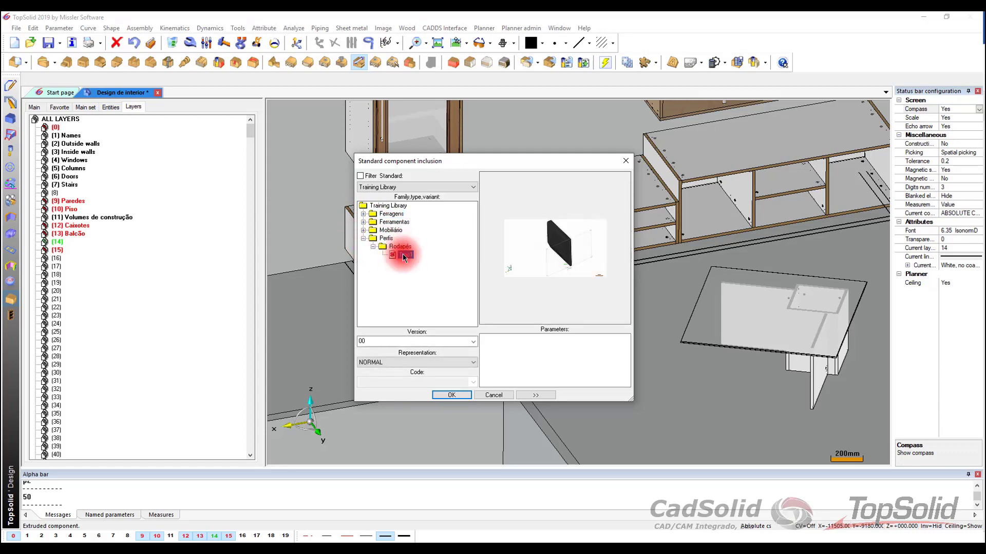
left_click(446, 395)
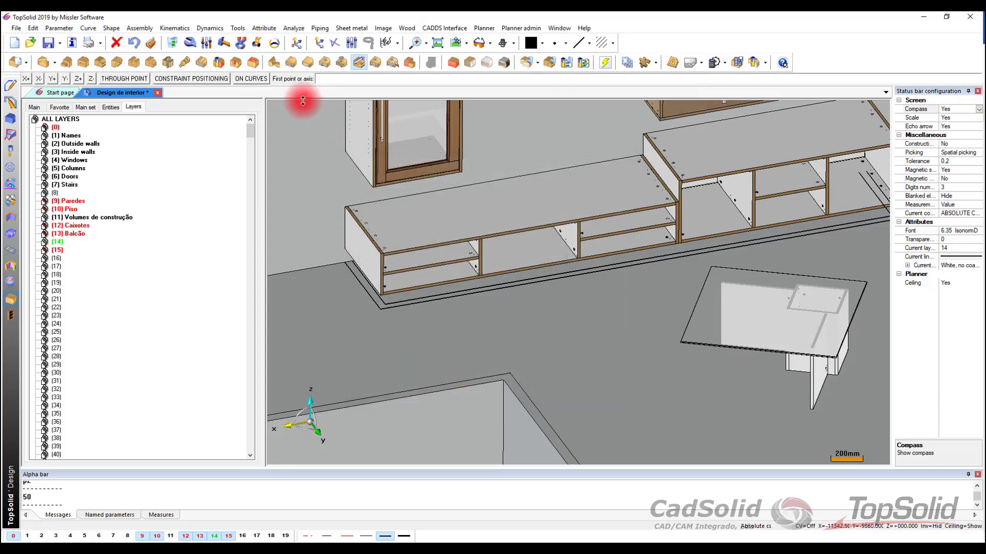
Step: Place the skirting board on the sketched curve under the base cabinets, using key point LIMITE EXTERNO and rotation angle 0°
left_click(247, 79)
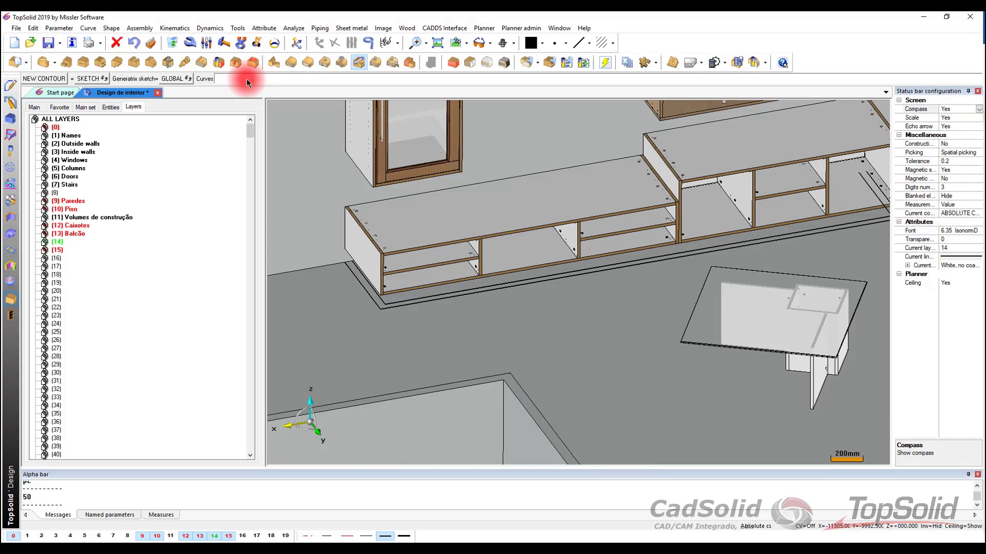
left_click(456, 291)
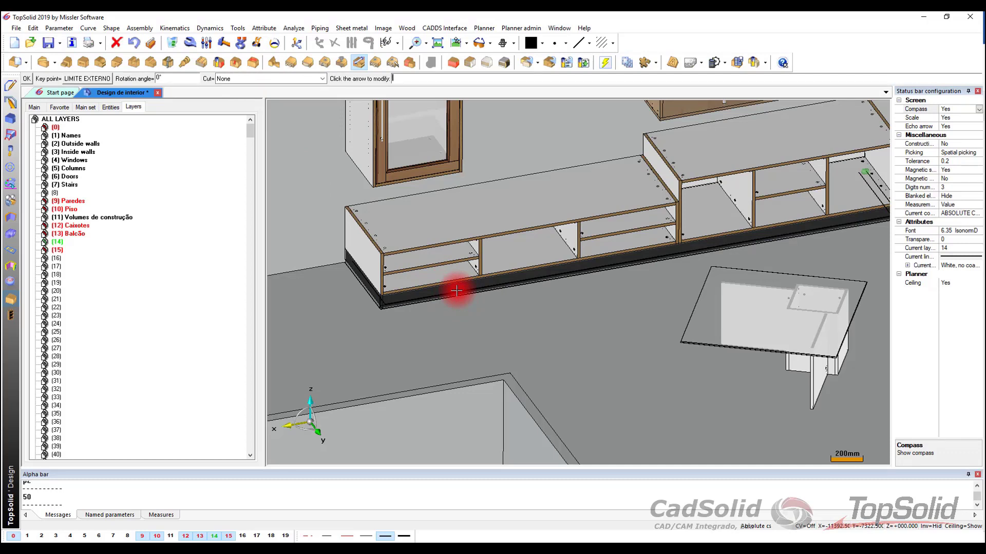
scroll(359, 287, "up", 5)
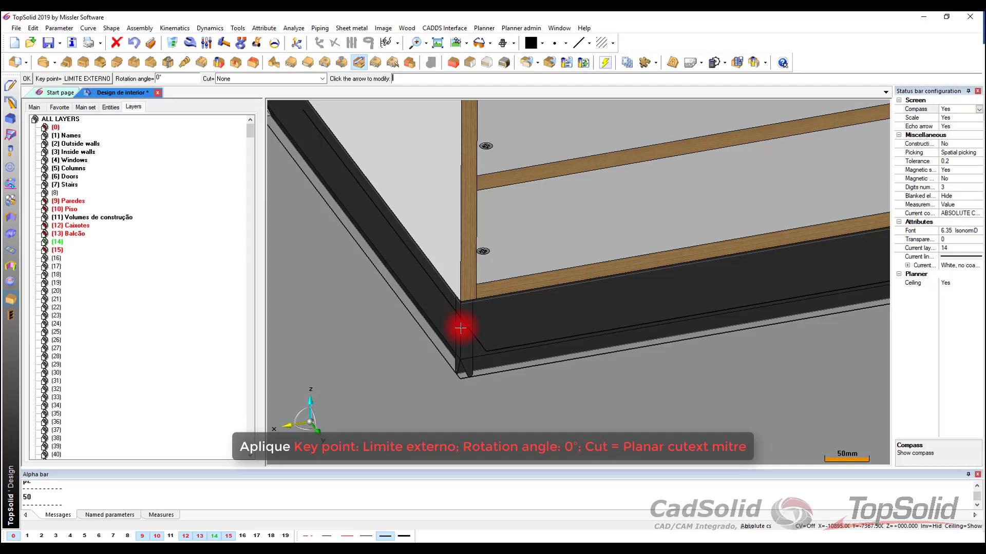
left_click(87, 79)
left_click(87, 80)
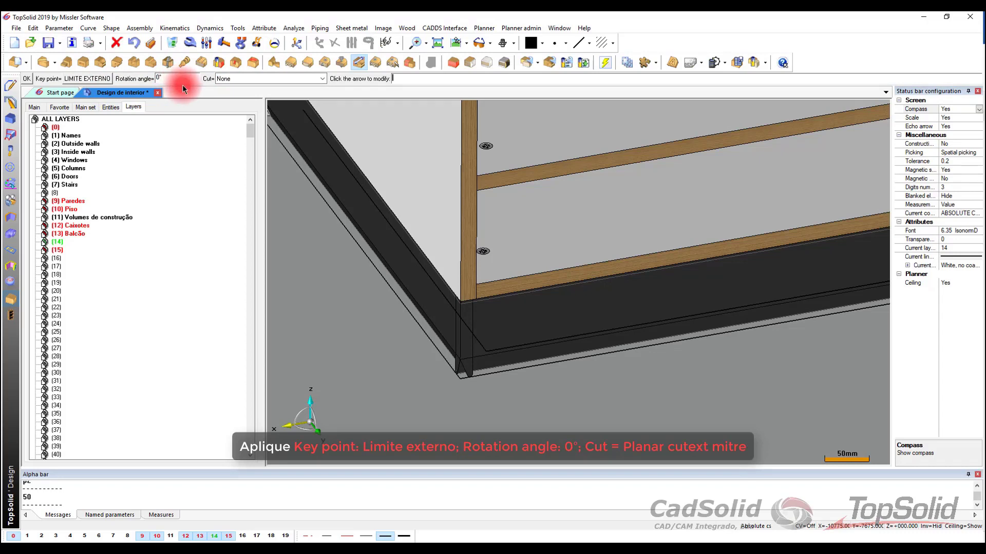
Step: Set the skirting board's corner cut to Planar cutext mitre, confirm the placement and end the extruded component command
left_click(231, 78)
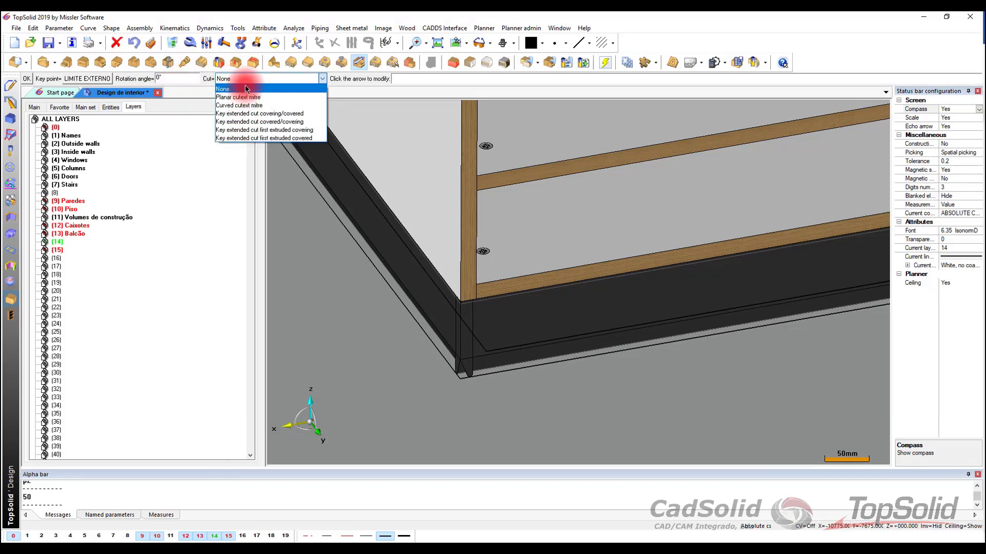
left_click(245, 98)
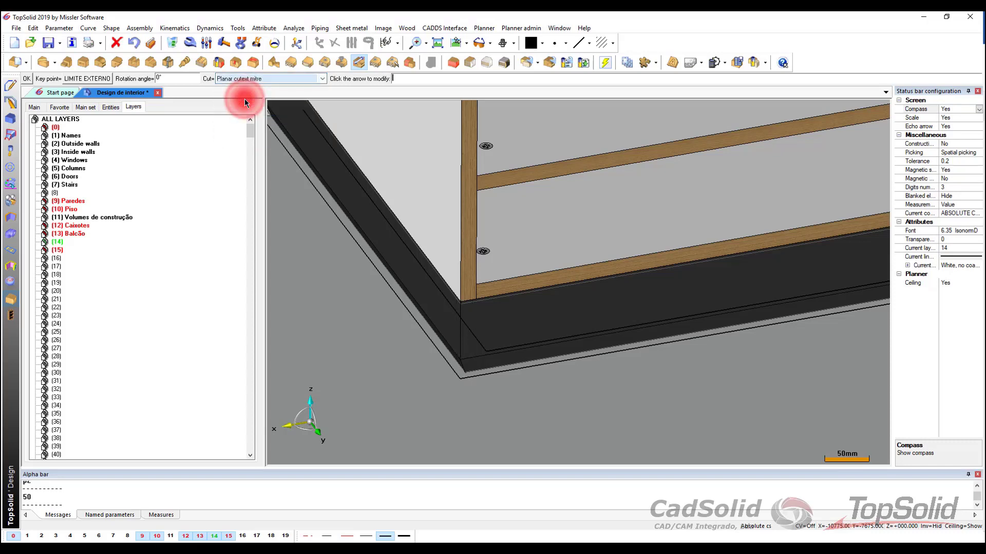
scroll(419, 339, "up", 2)
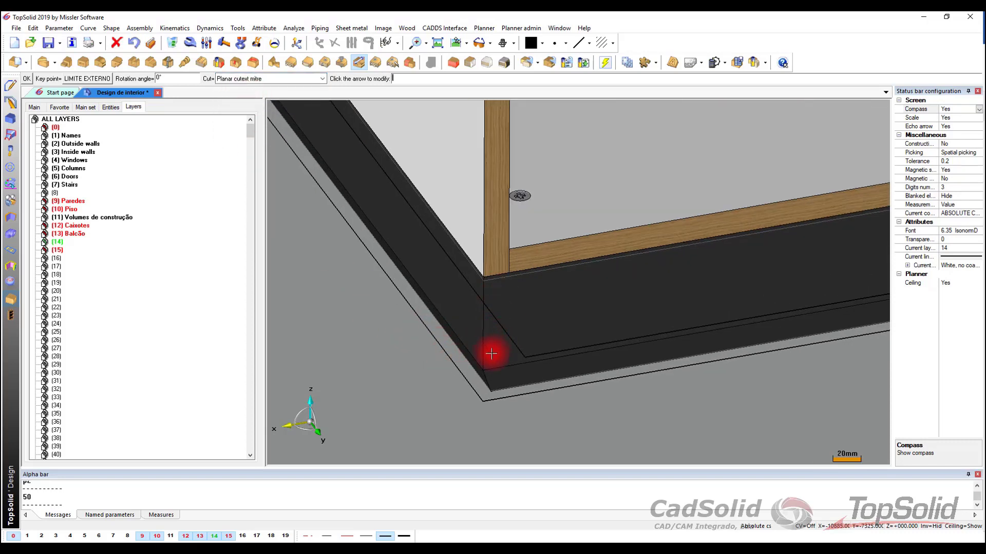
left_click(27, 78)
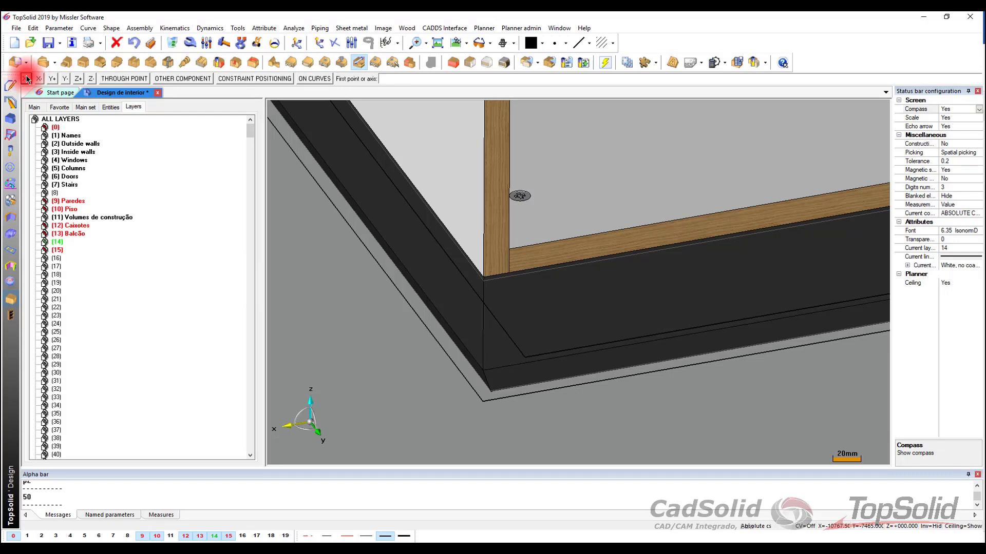
left_click(439, 223)
scroll(511, 320, "down", 5)
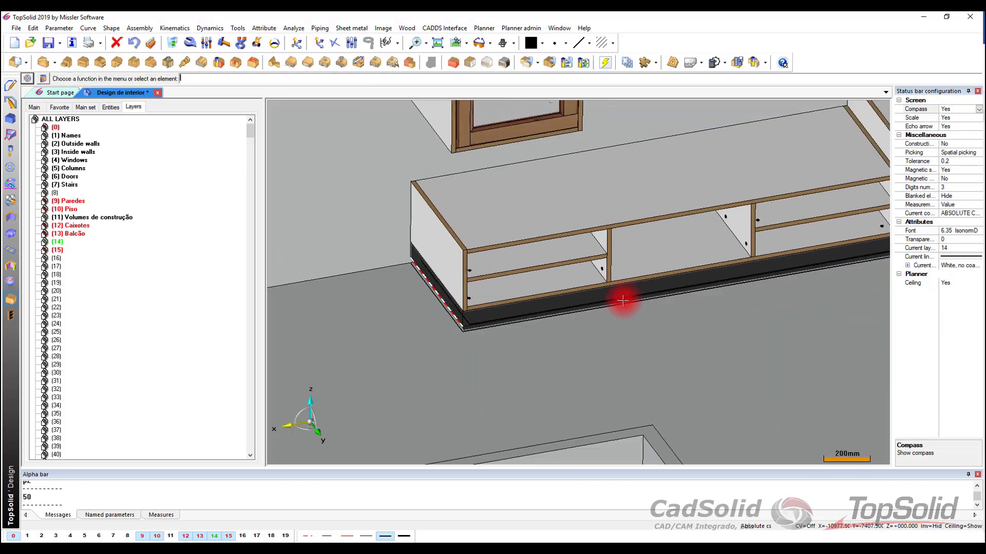
middle_click_drag(622, 301, 560, 311)
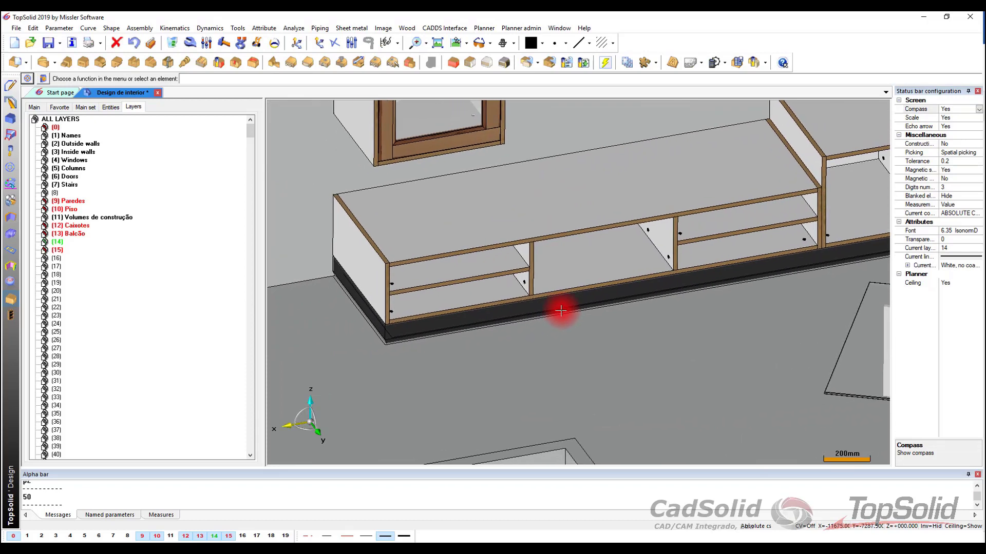